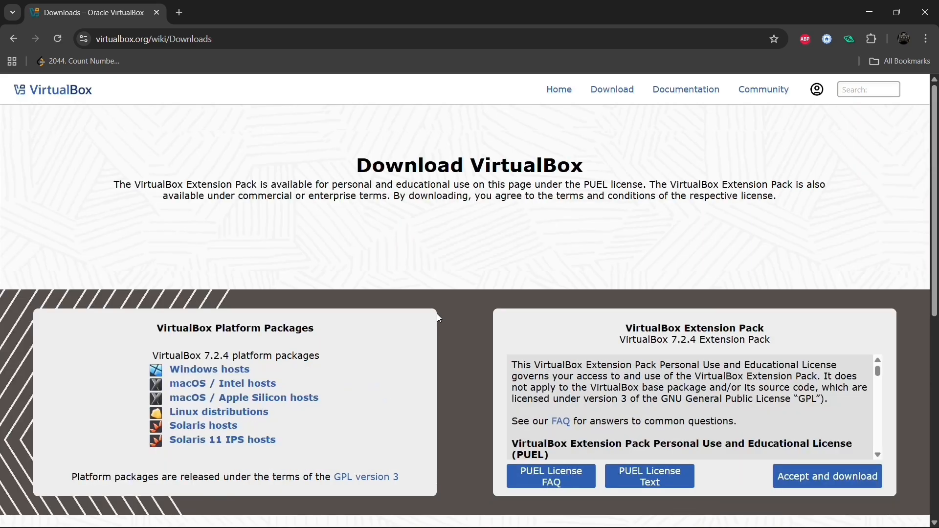
Step: Download the 168 MB VirtualBox 7.2.4 Windows installer and reveal it in the Downloads folder
scroll(437, 313, "down", 1)
scroll(243, 319, "down", 1)
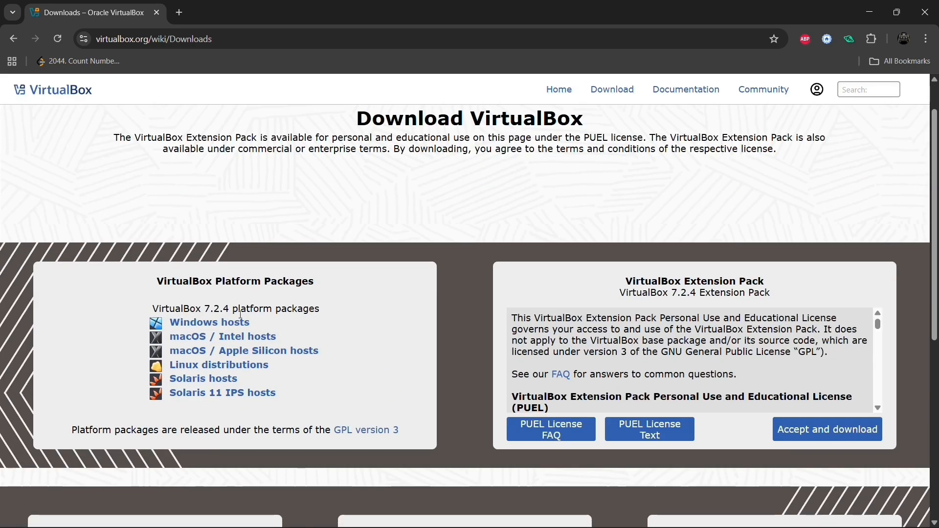
left_click(185, 321)
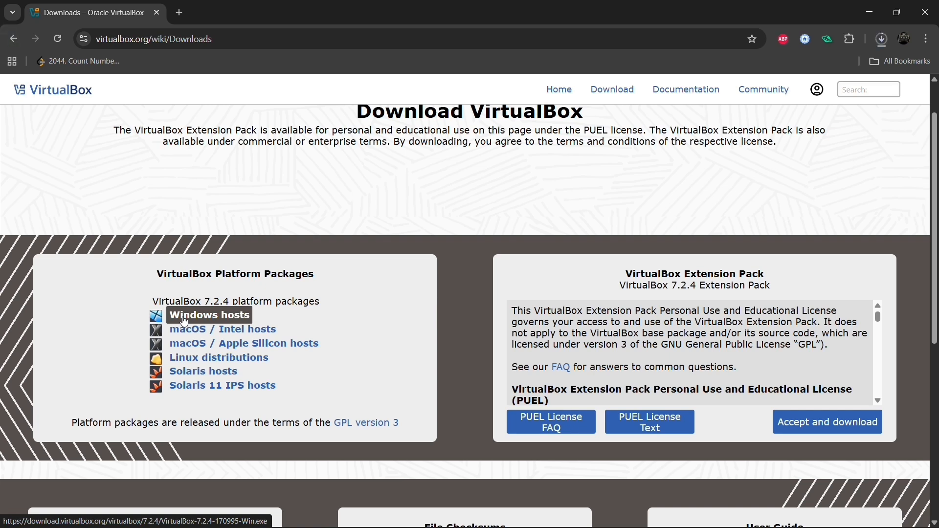
left_click(882, 41)
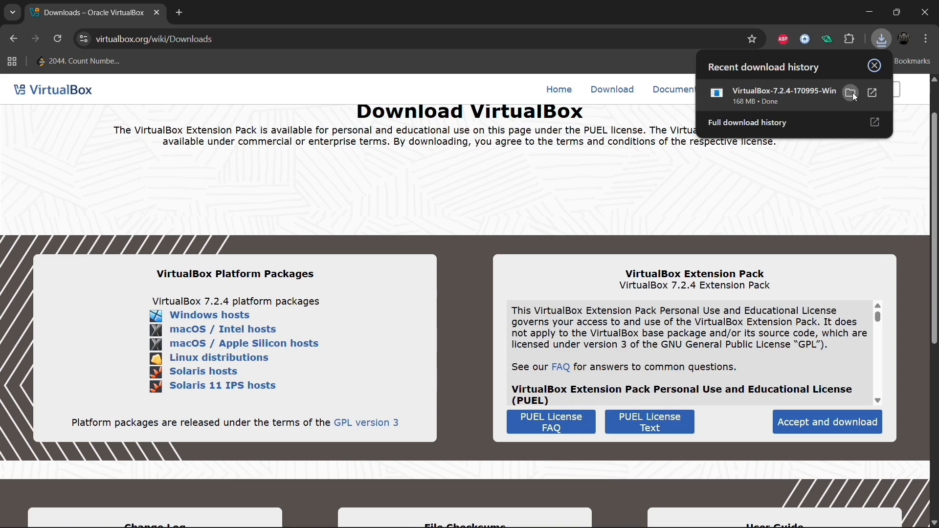
left_click(852, 94)
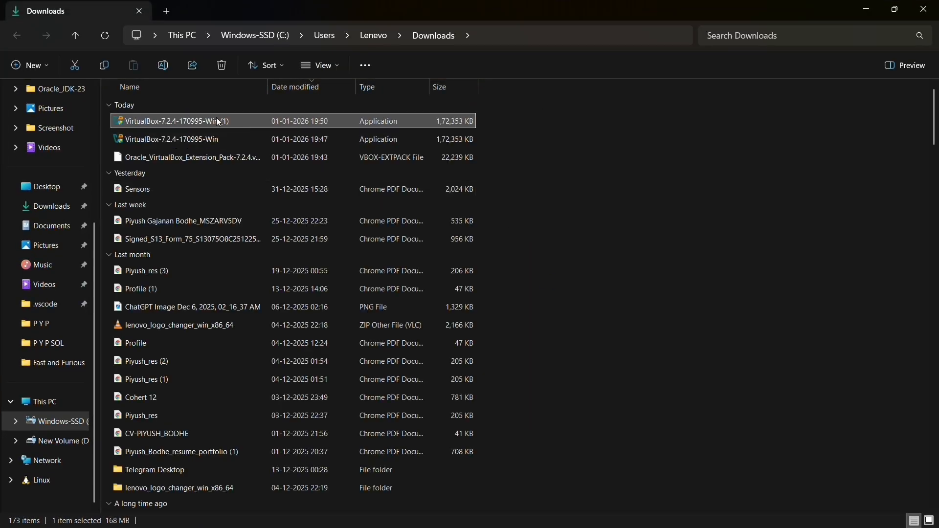
Step: Run the VirtualBox installer, accept the licence, and keep the default C:\Program Files\Oracle\VirtualBox\ location
double_click(220, 122)
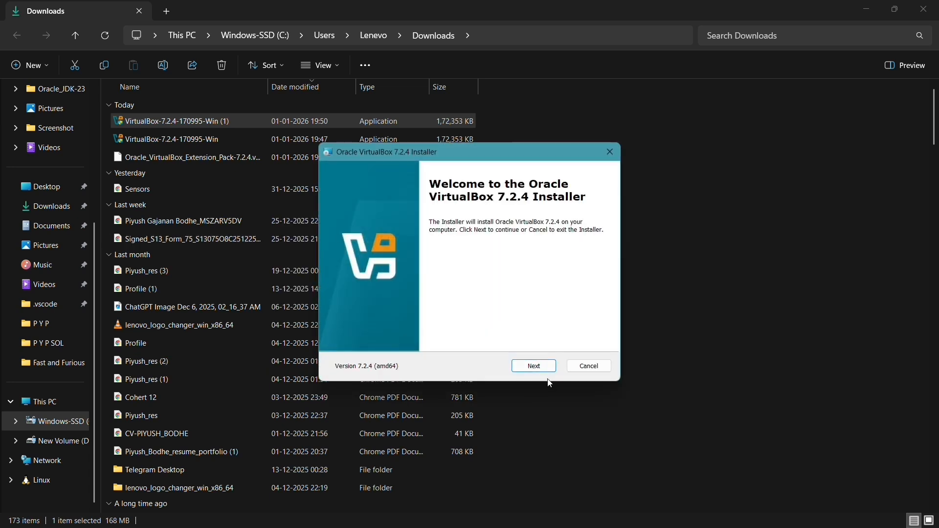
left_click(540, 366)
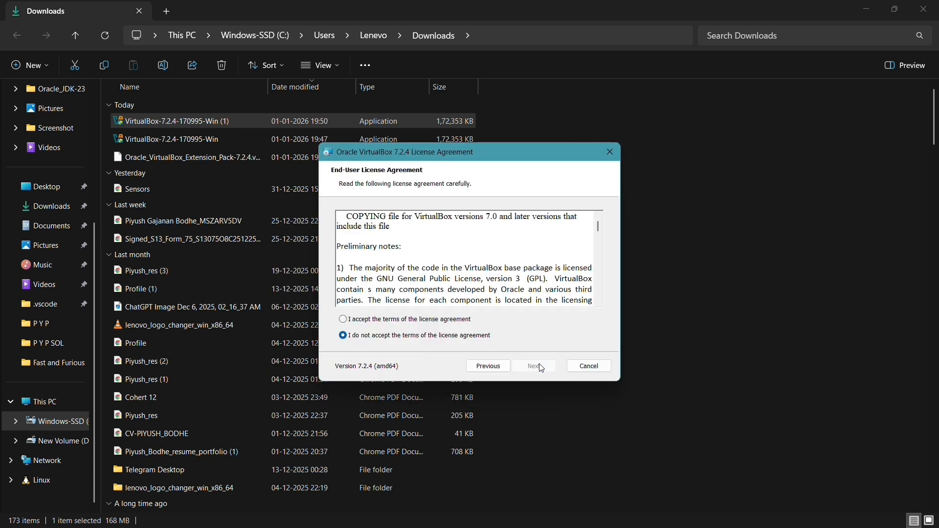
left_click(345, 320)
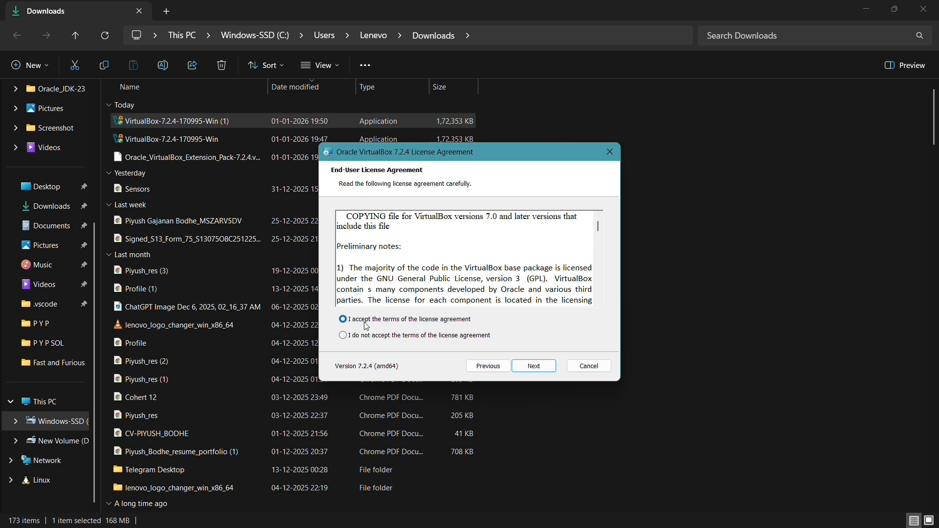
left_click(524, 370)
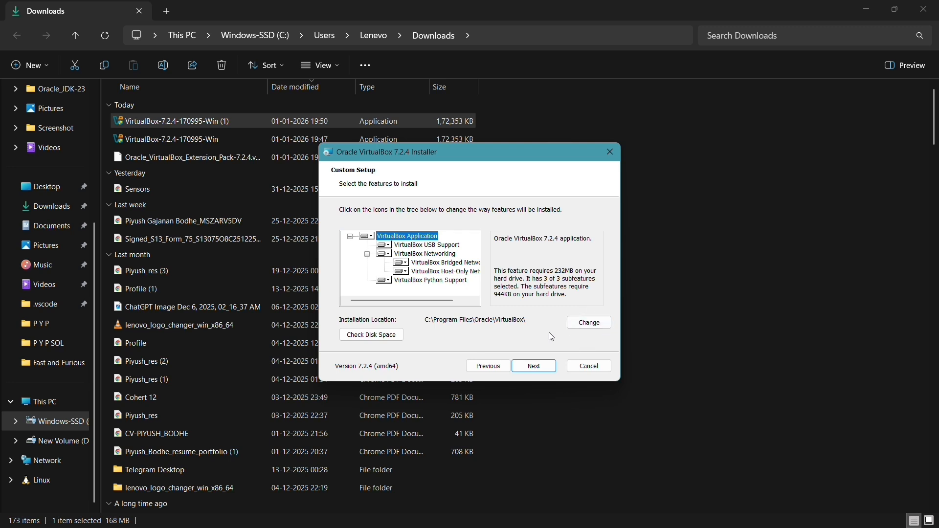
left_click(577, 322)
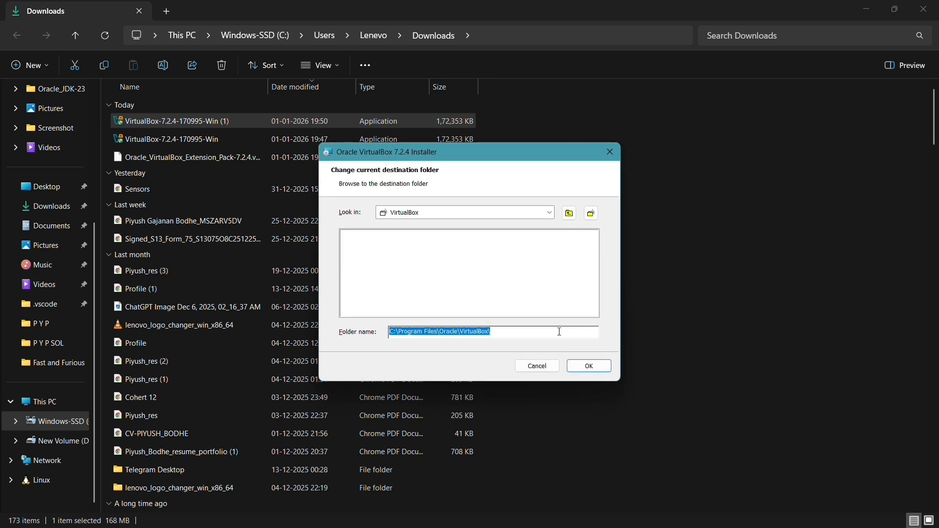
left_click(590, 367)
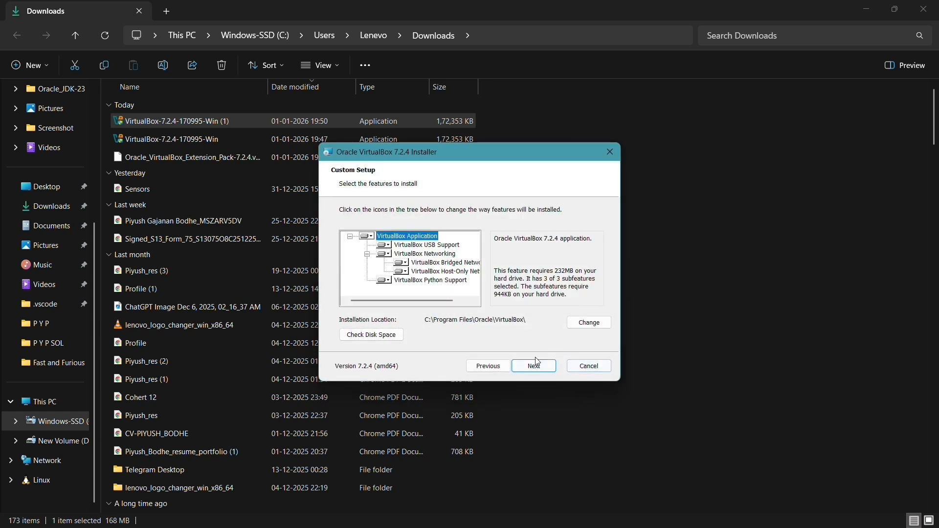
left_click(532, 367)
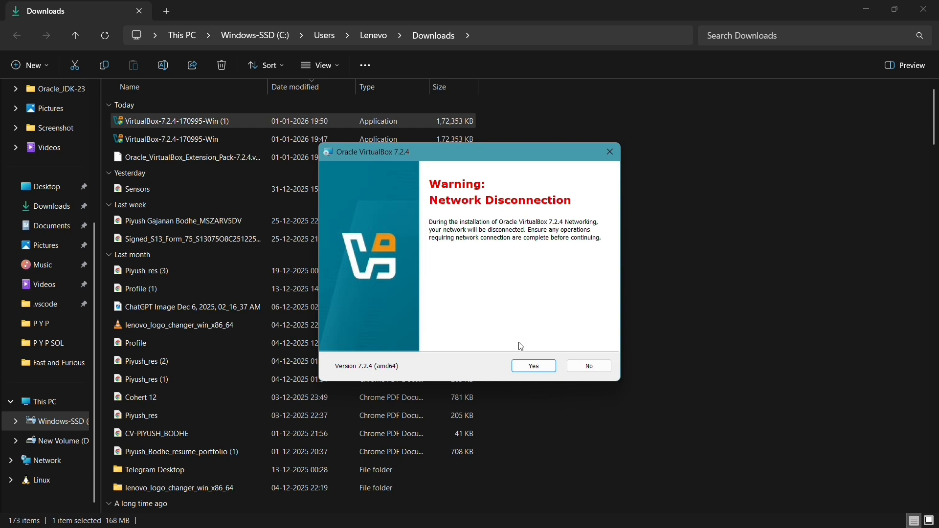
Step: Accept the network and Python warnings, install VirtualBox 7.2.4, and finish with the Manager launching
left_click(536, 368)
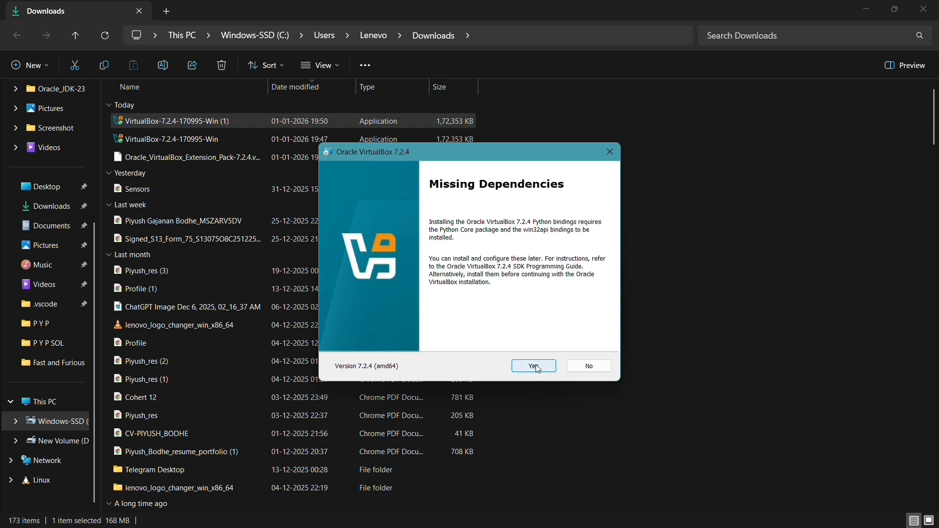
left_click(538, 368)
left_click(536, 368)
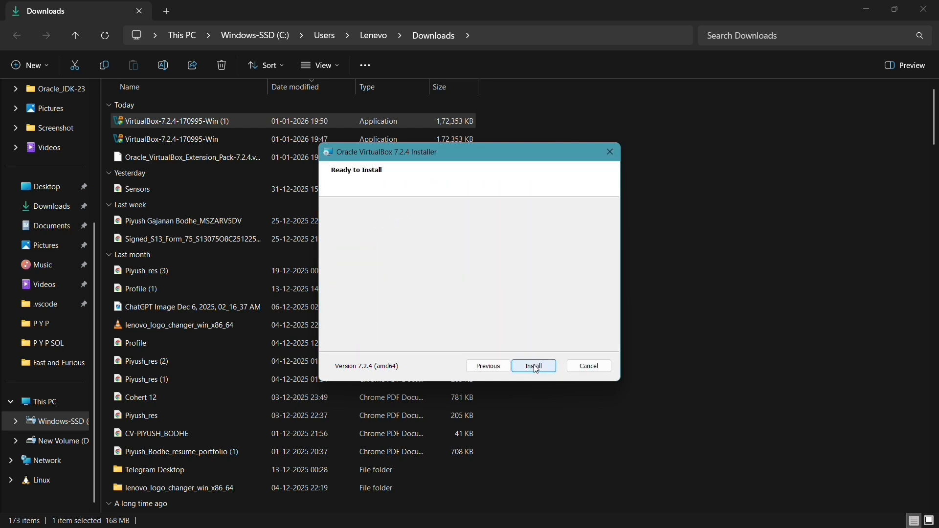
left_click(535, 367)
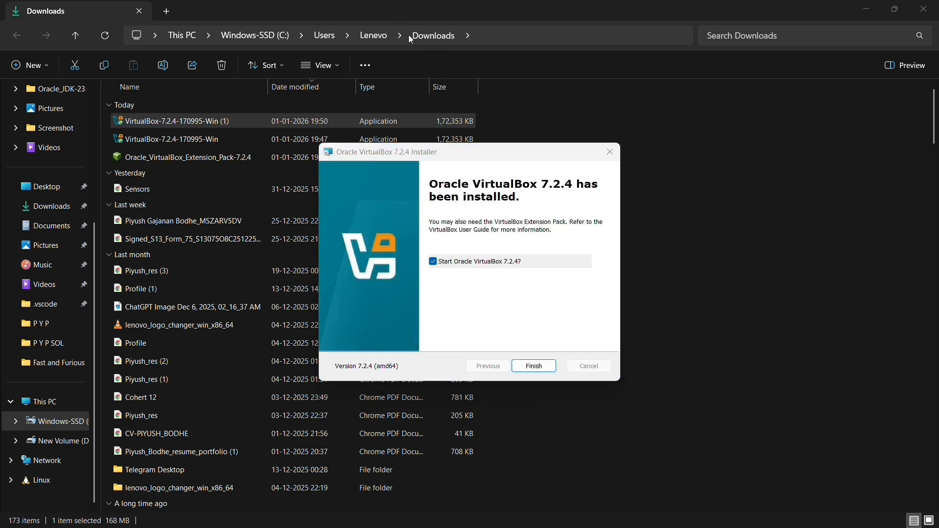
left_click(535, 367)
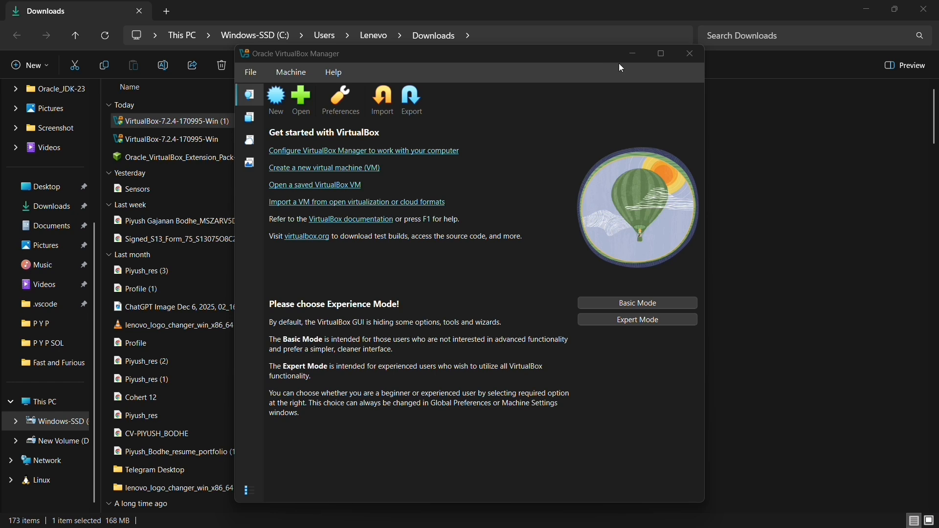
left_click(682, 54)
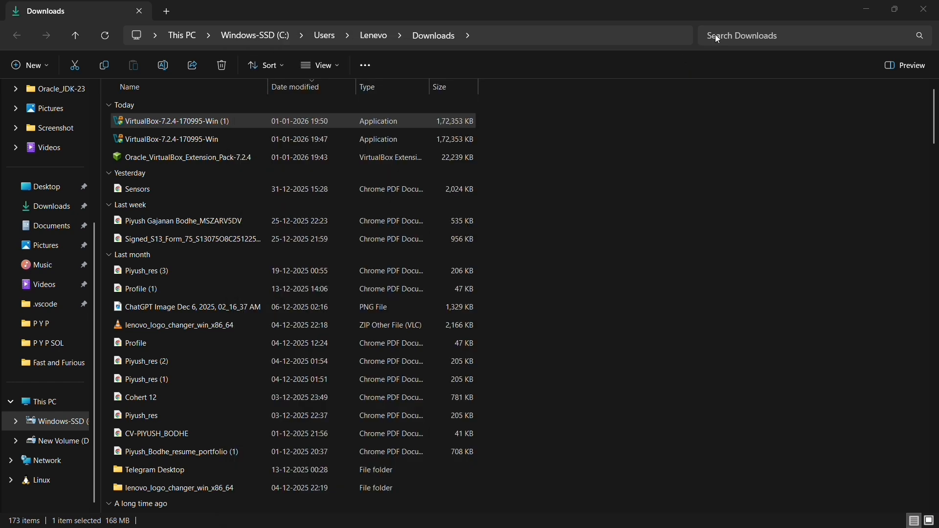
left_click(404, 21)
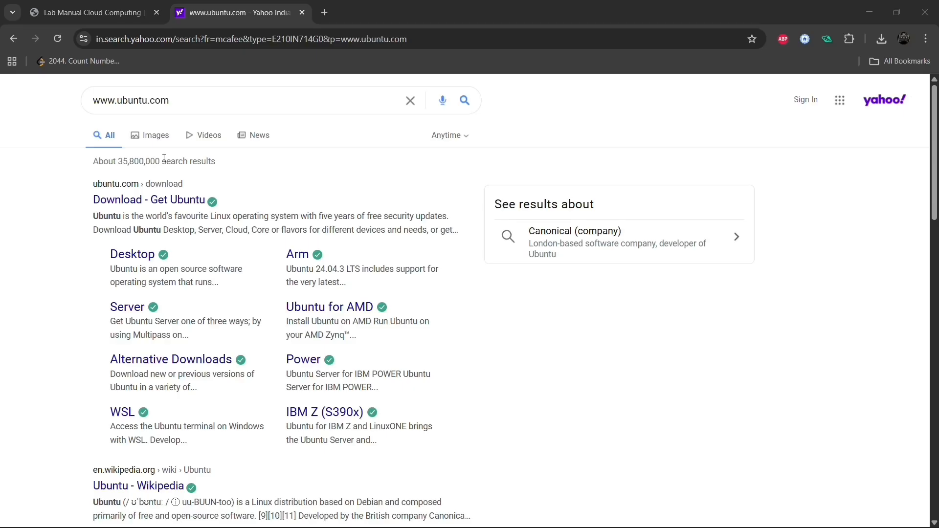
Step: Accept all cookies and start downloading the Ubuntu Desktop 24.04.3 LTS 64-bit ISO
left_click(146, 197)
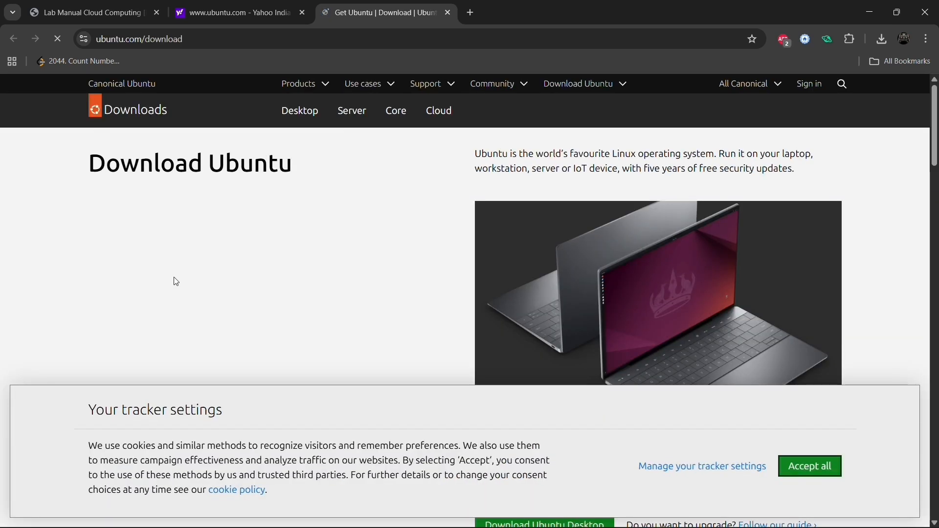
scroll(174, 278, "down", 4)
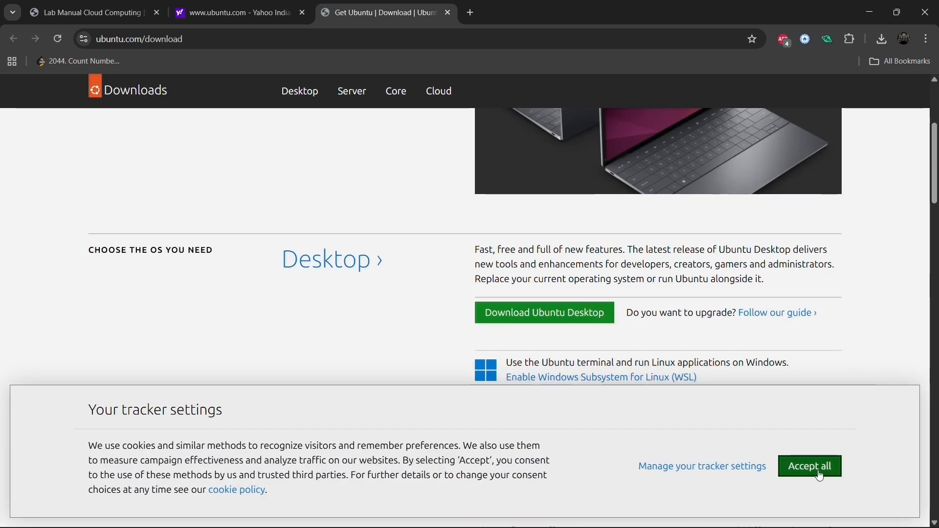
left_click(809, 466)
left_click(543, 312)
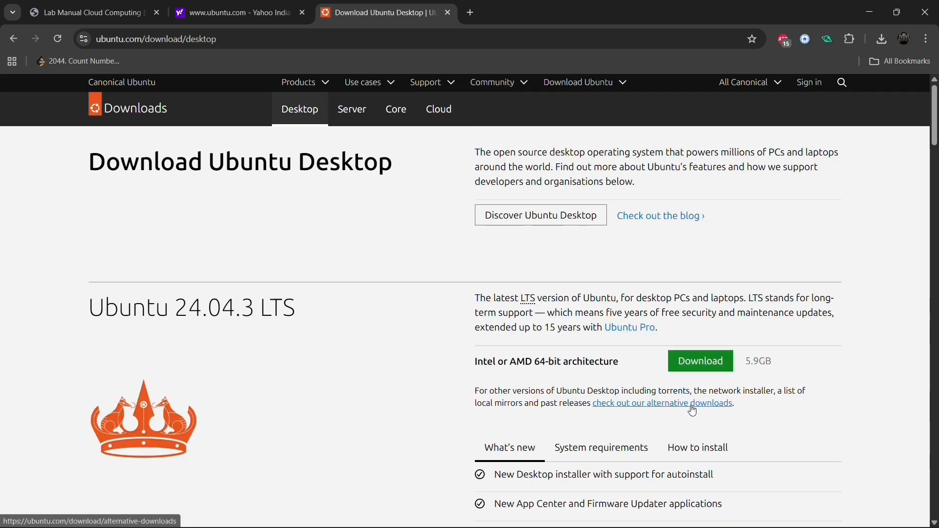
scroll(646, 372, "down", 2)
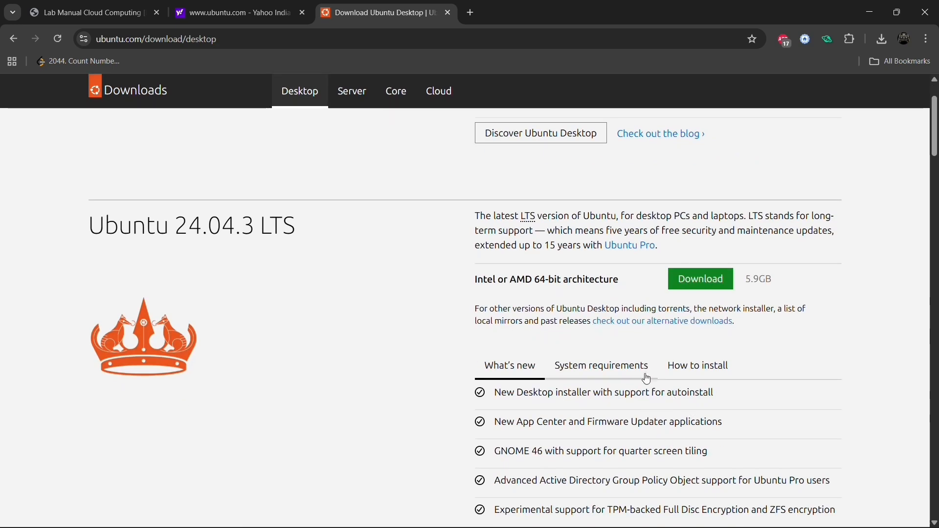
left_click(699, 270)
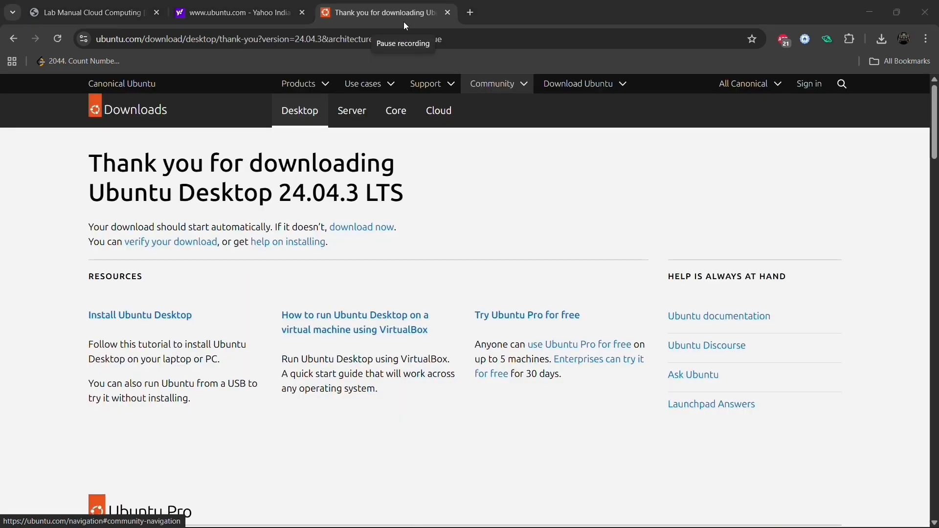
Step: Check the 5.9 GB Ubuntu ISO's progress in Chrome's download history
scroll(477, 370, "down", 1)
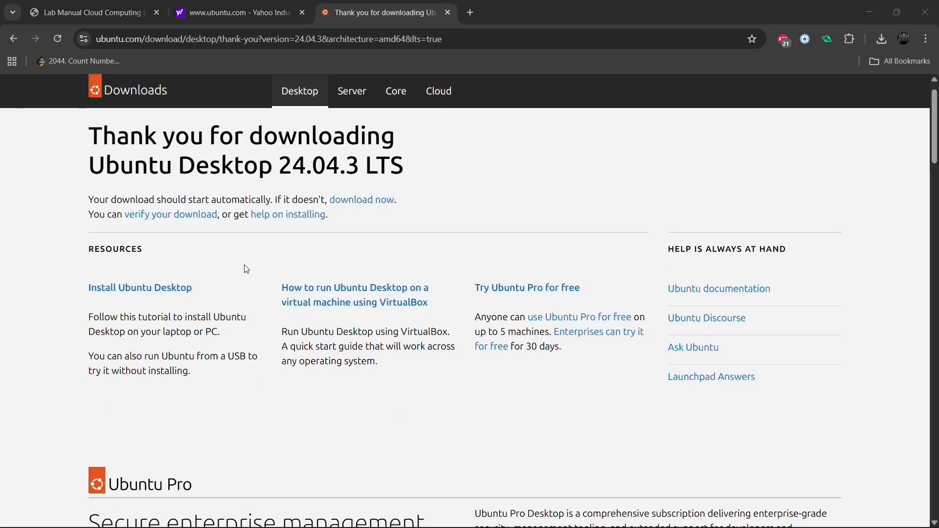
scroll(246, 270, "up", 1)
left_click(879, 42)
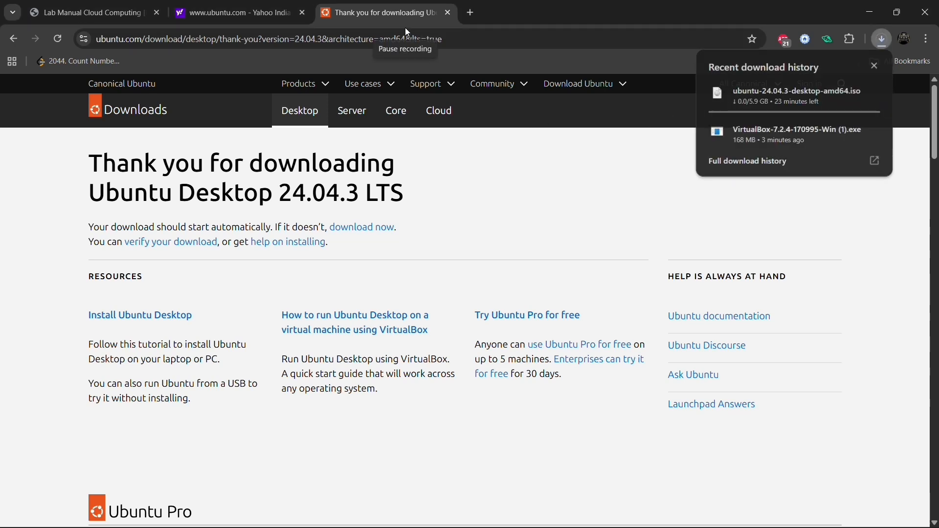
key("ctrl+j")
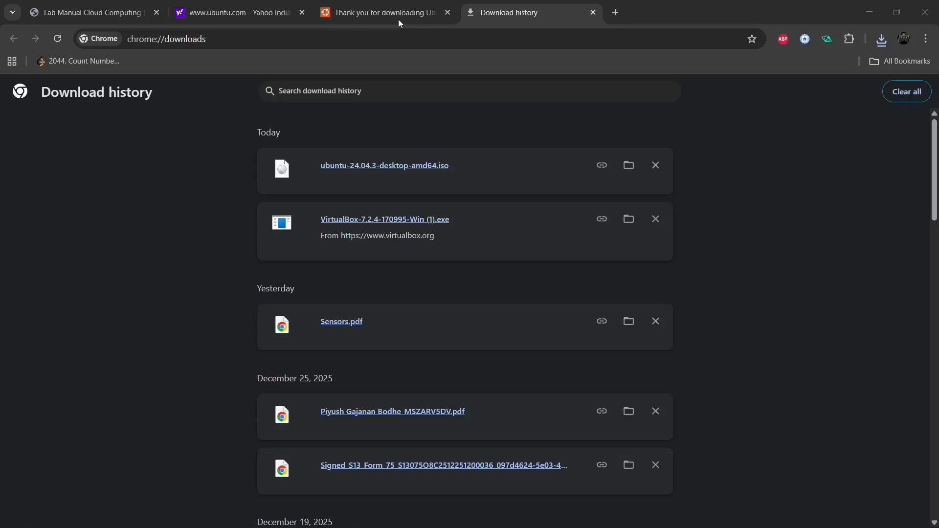
left_click(399, 20)
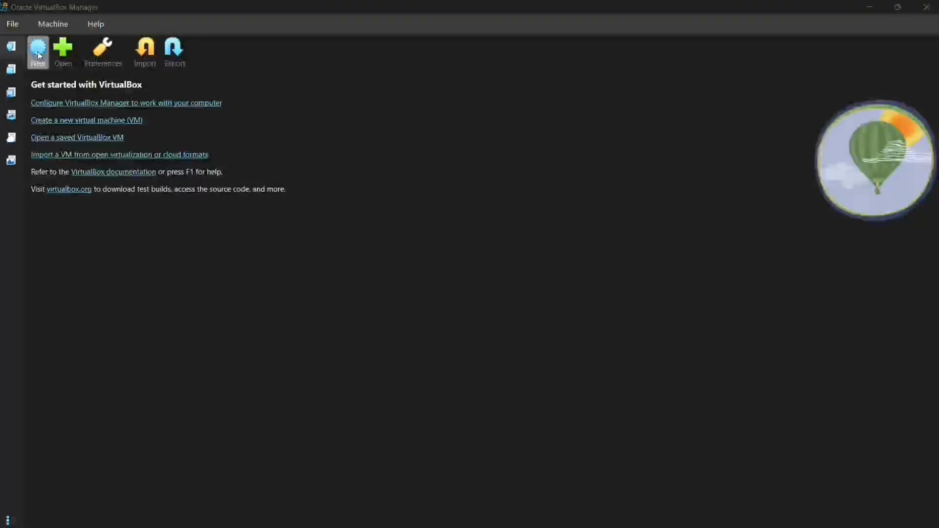
Step: Create a new VM named ubuntu using ubuntu-24.04.3-desktop-amd64.iso from Downloads
left_click(39, 55)
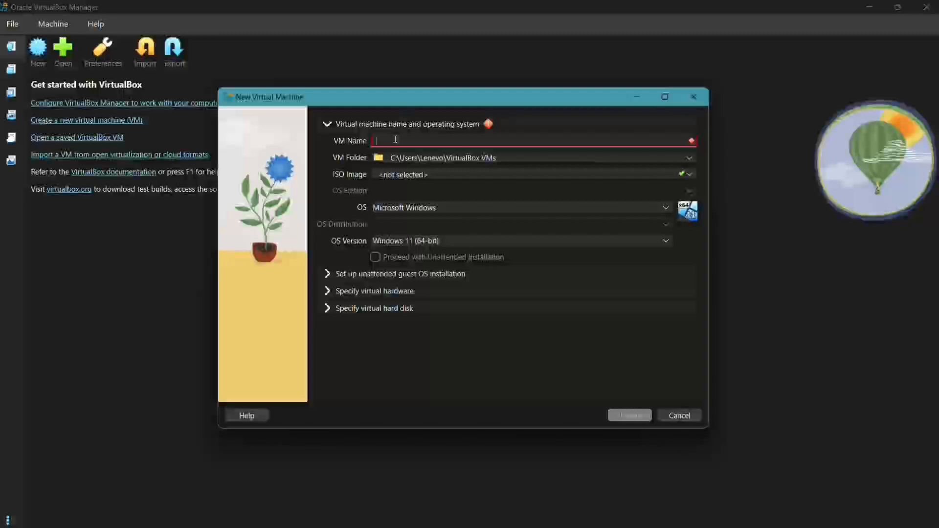
type("ubuntu")
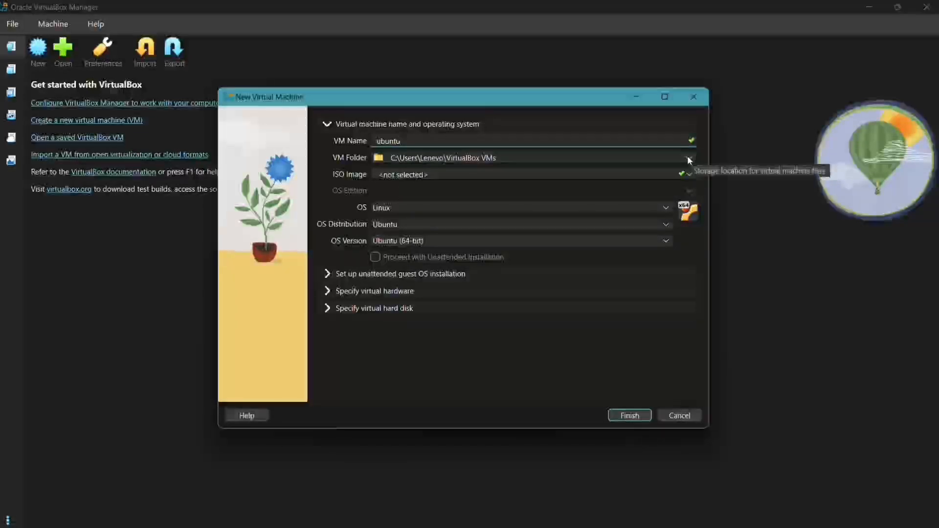
left_click(689, 174)
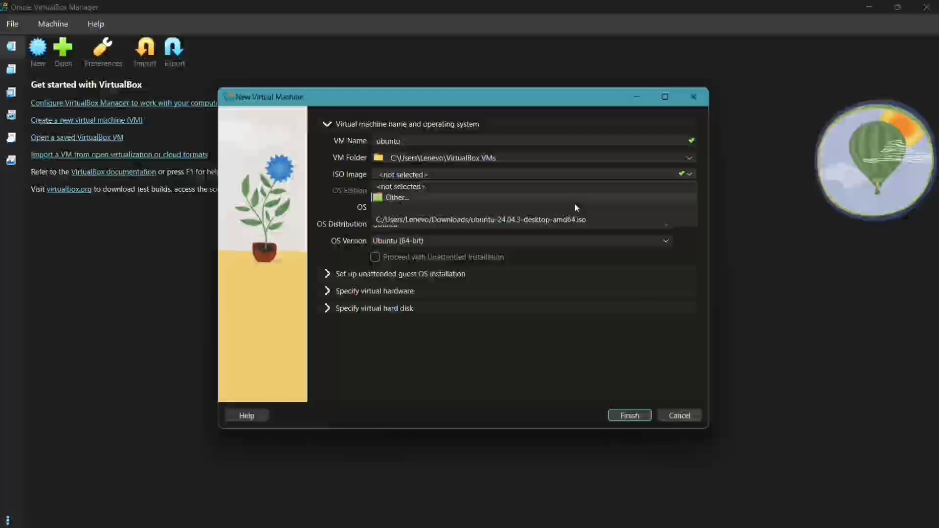
left_click(562, 200)
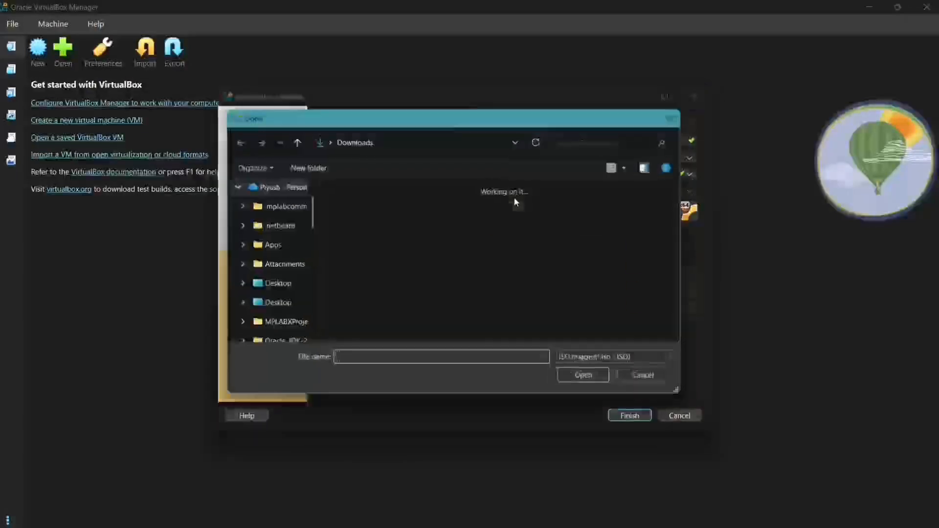
left_click(418, 208)
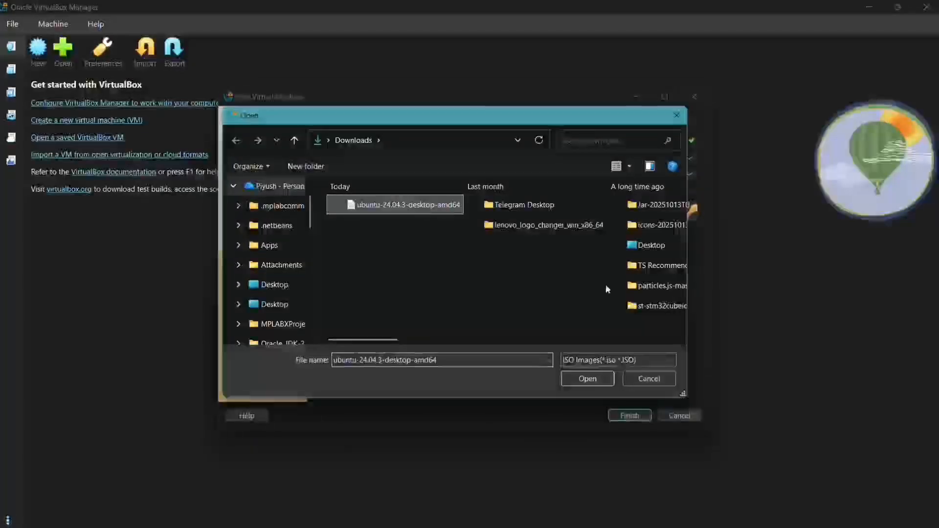
left_click(590, 376)
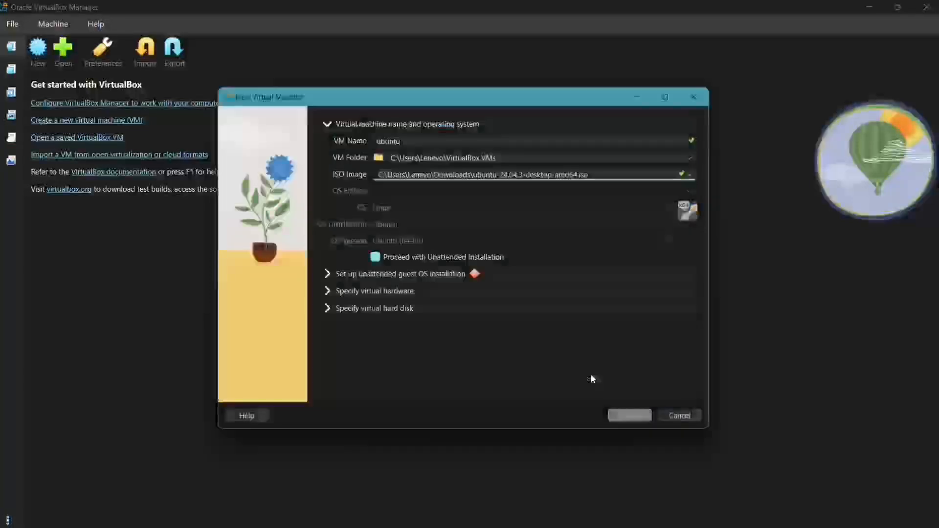
Step: Disable unattended installation, give the VM 2 processors, and finish with a 25 GB disk
left_click(375, 258)
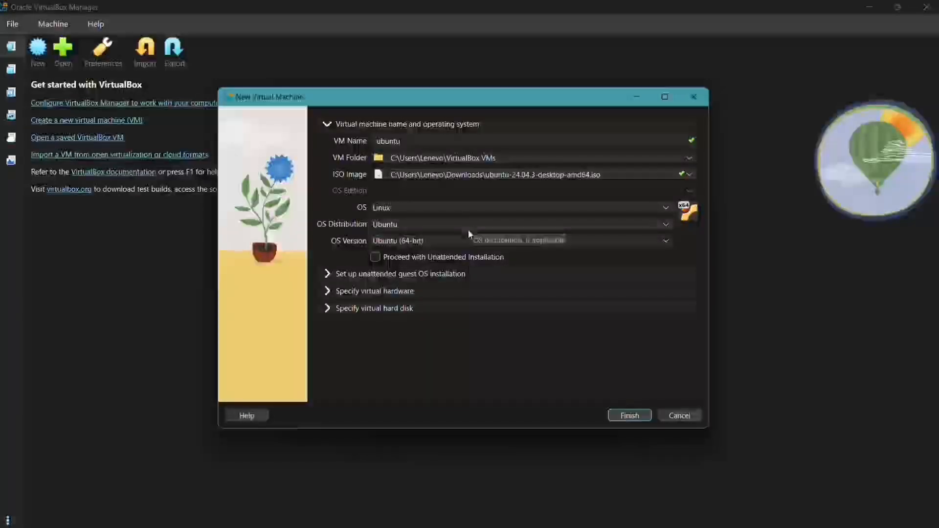
left_click(327, 292)
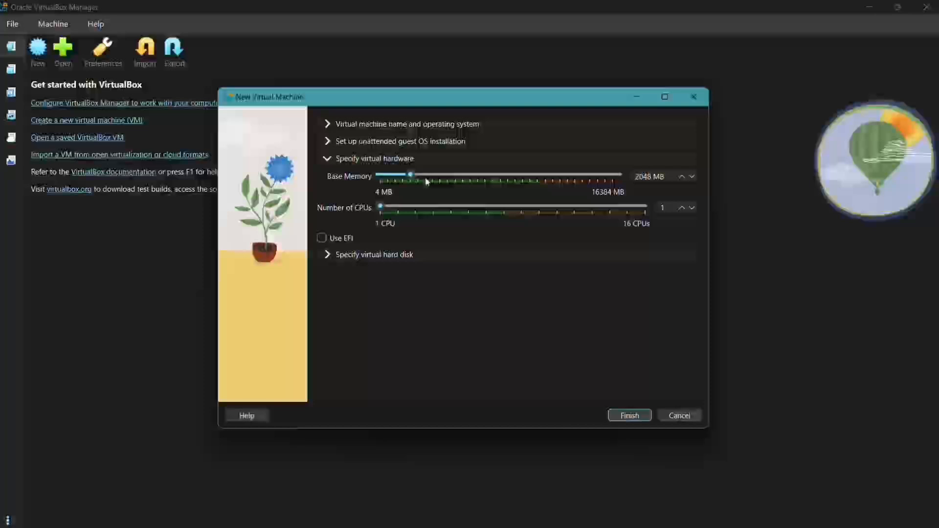
left_click(398, 208)
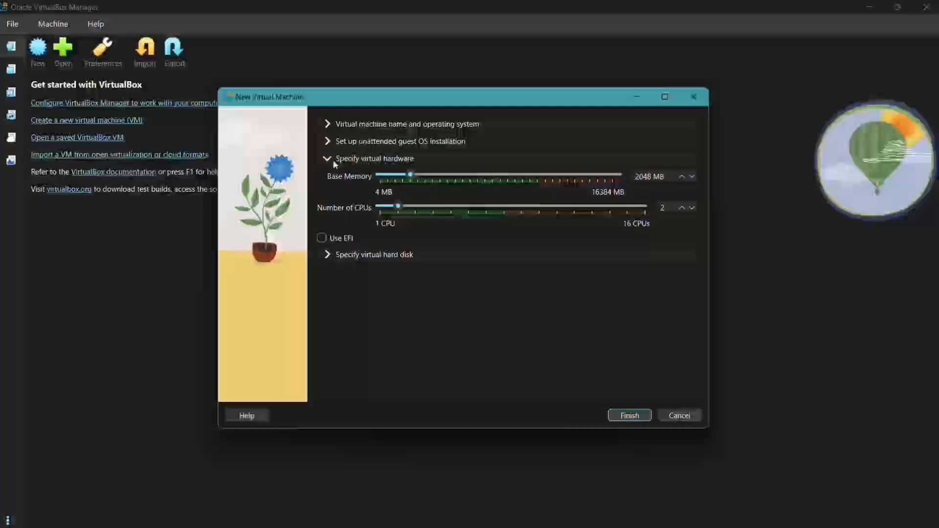
left_click(323, 259)
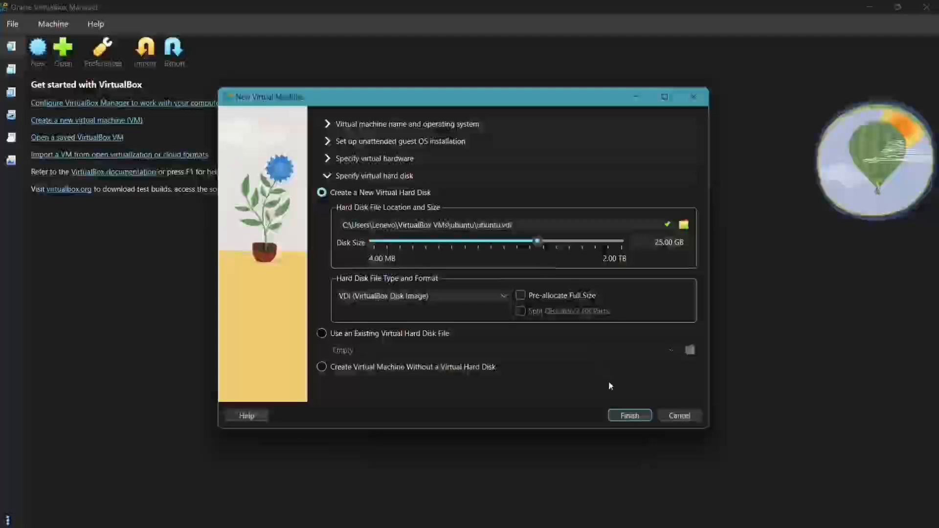
left_click(624, 412)
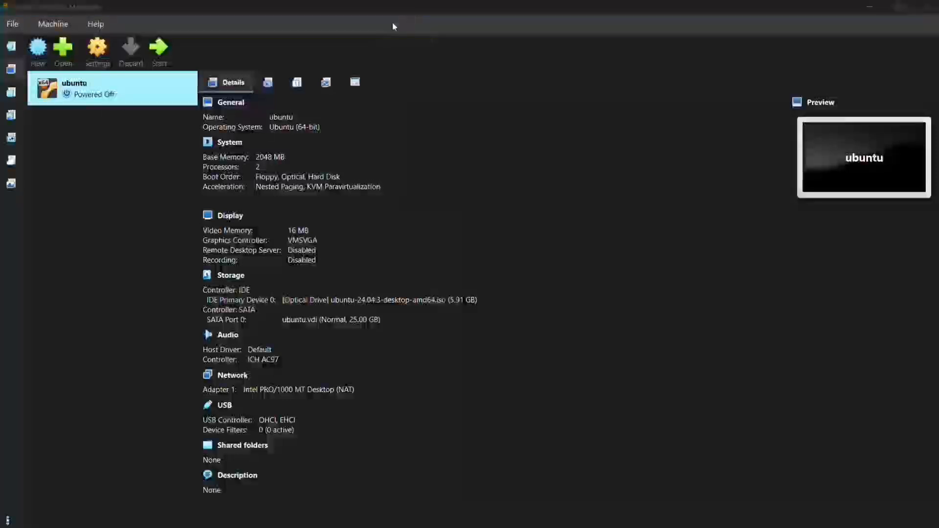
Step: Open the settings of the new ubuntu VM
left_click(113, 94)
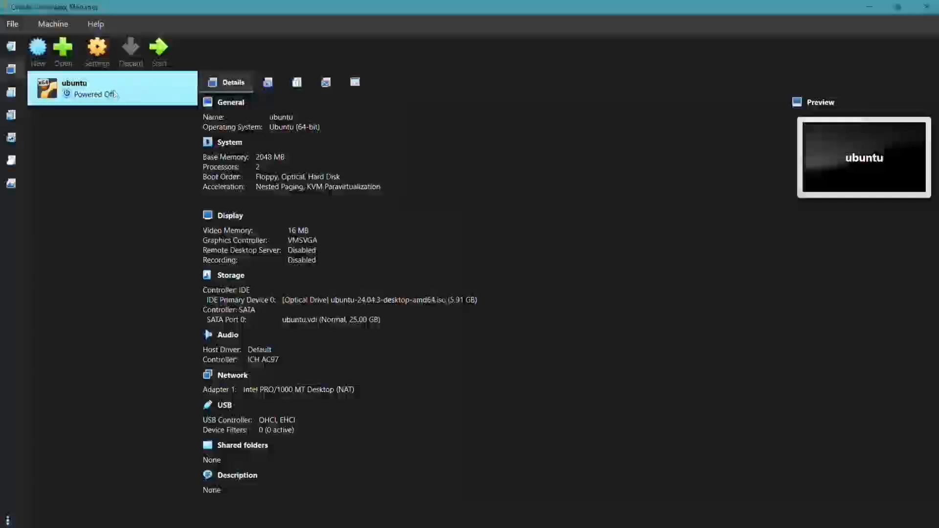
right_click(116, 93)
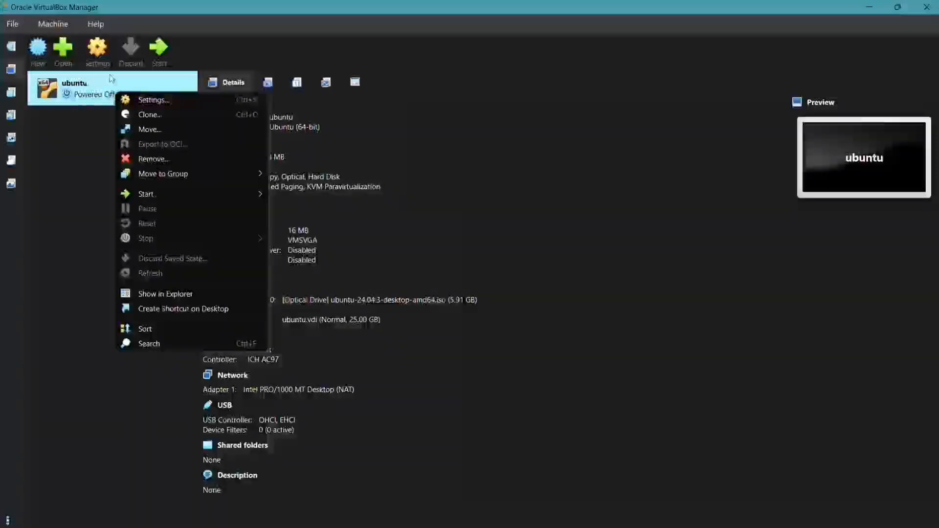
left_click(146, 102)
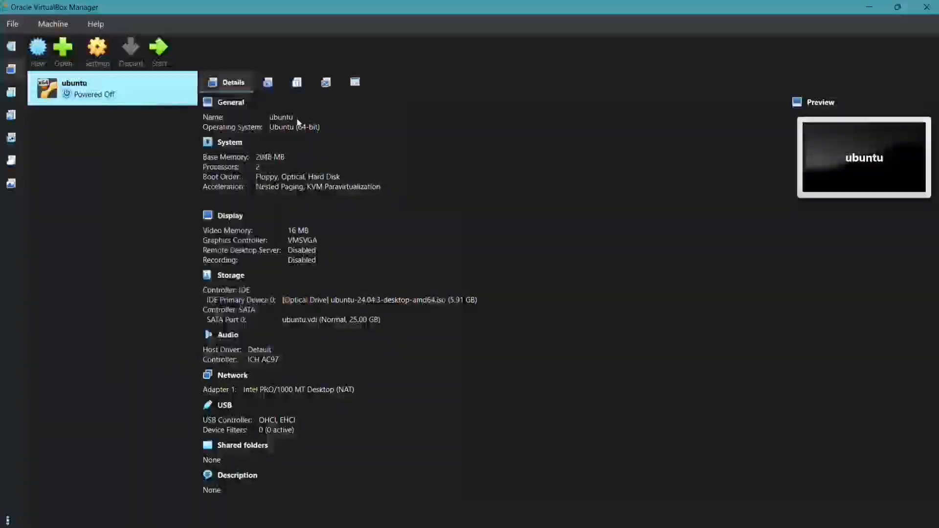
Step: Add an IDE optical drive holding ubuntu-24.04.3-desktop-amd64.iso and save the storage settings
left_click(274, 239)
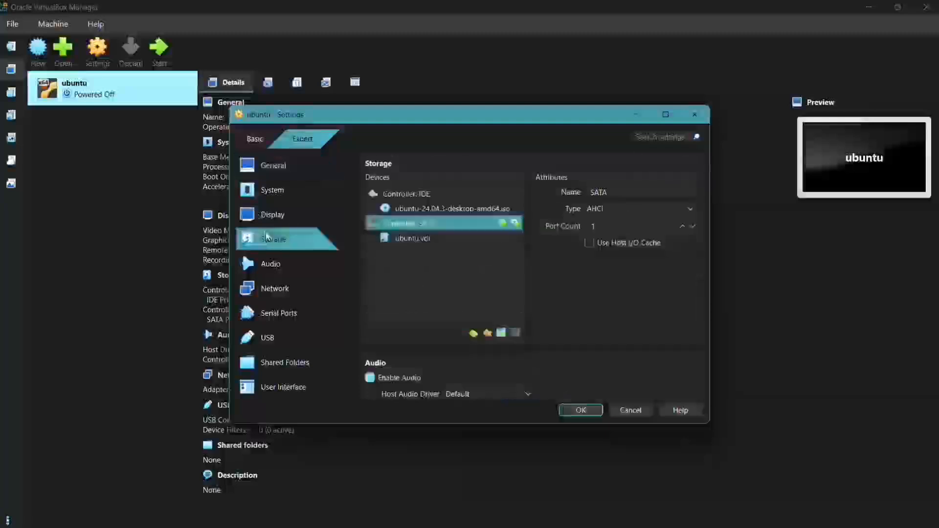
double_click(430, 194)
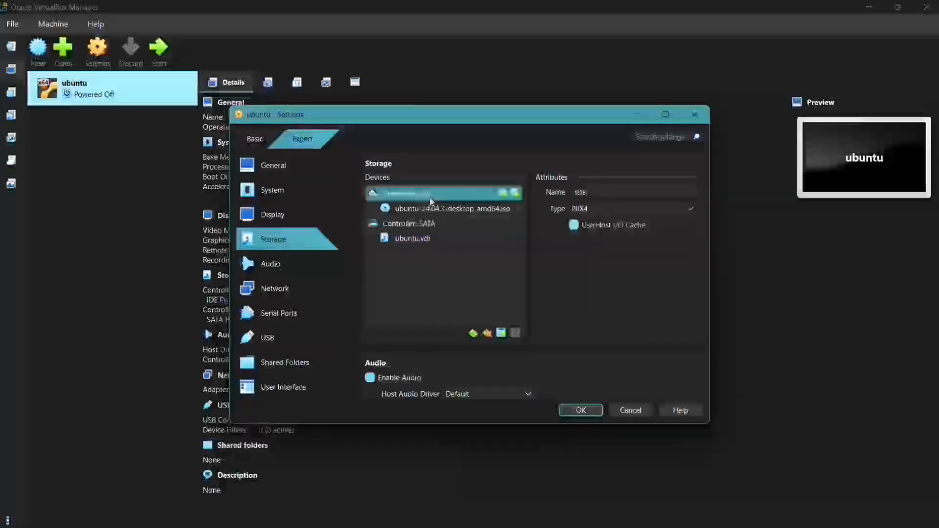
left_click(502, 194)
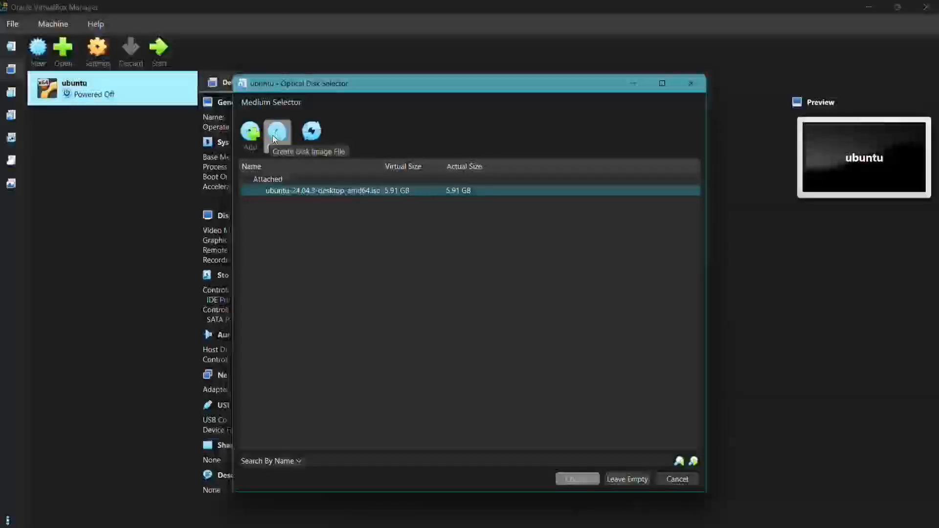
left_click(294, 191)
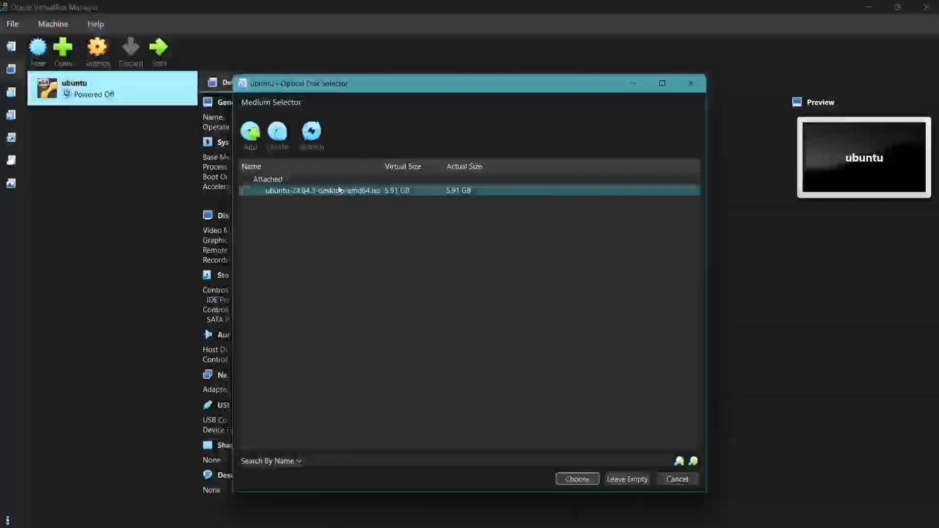
left_click(582, 480)
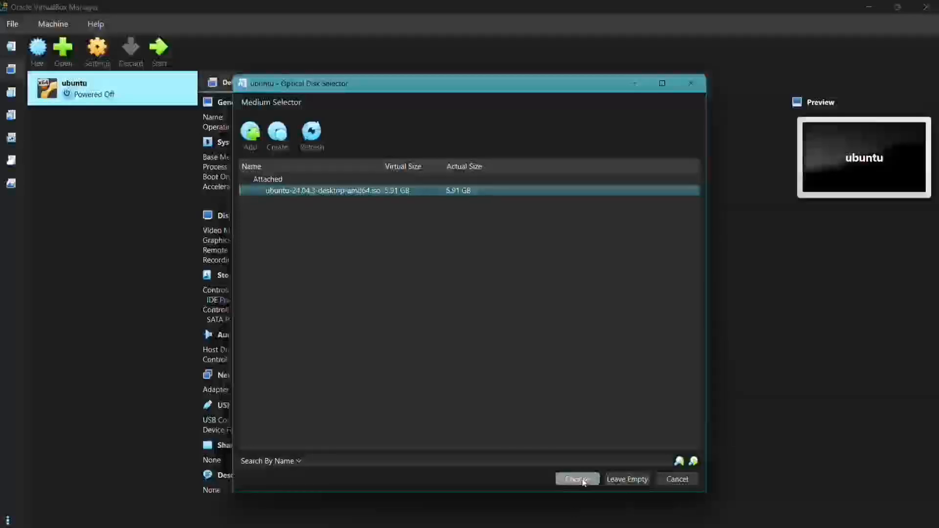
left_click(491, 211)
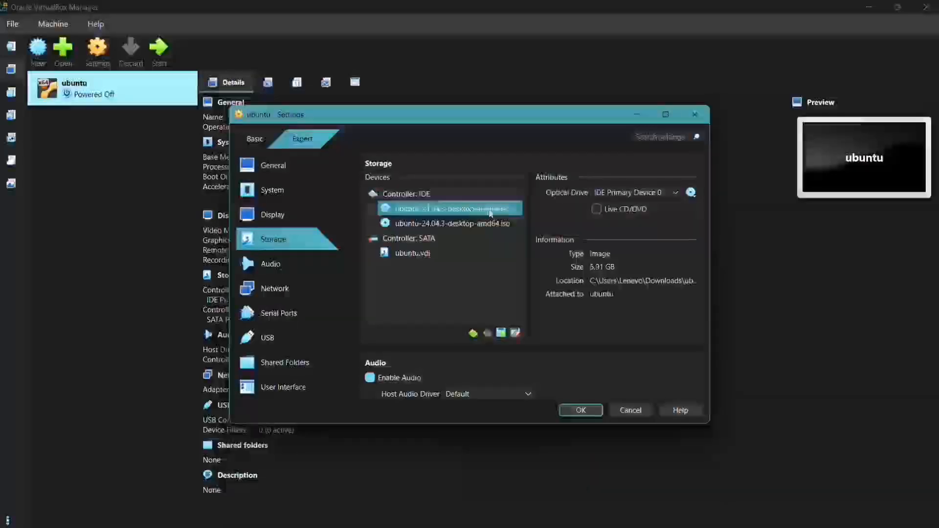
left_click(587, 411)
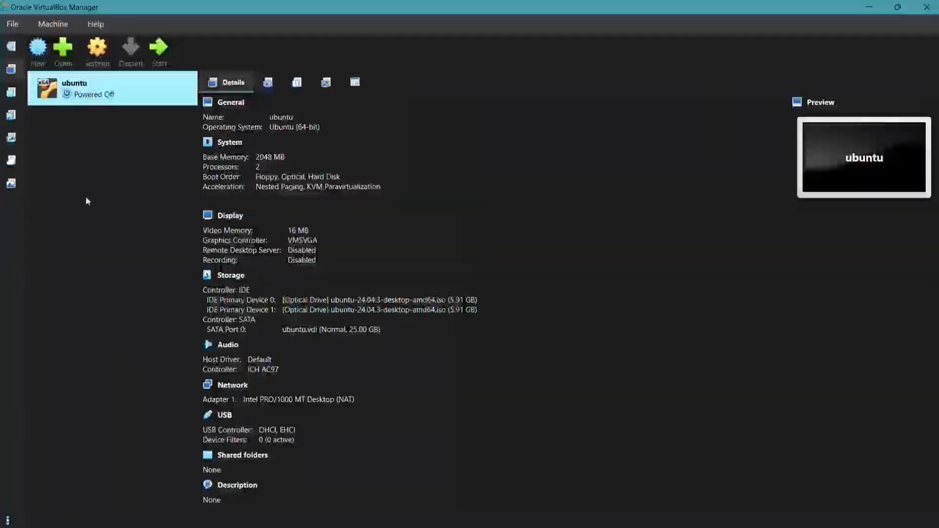
Step: Start the ubuntu VM and boot the 'Try or Install Ubuntu' GRUB entry
left_click(159, 47)
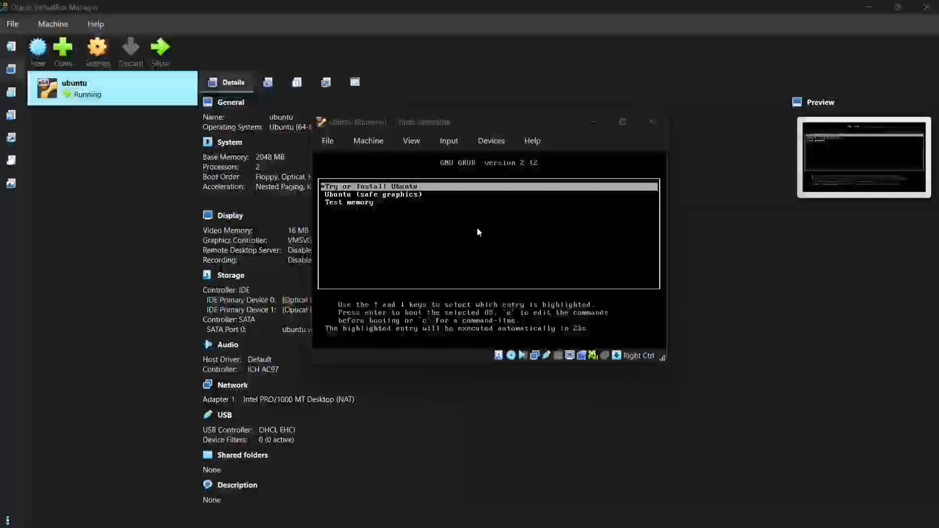
left_click(477, 227)
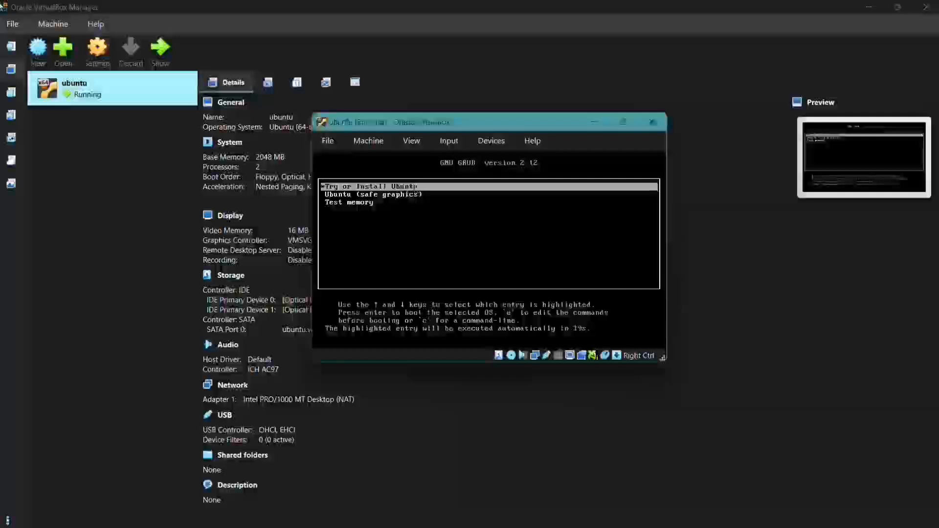
key("Return")
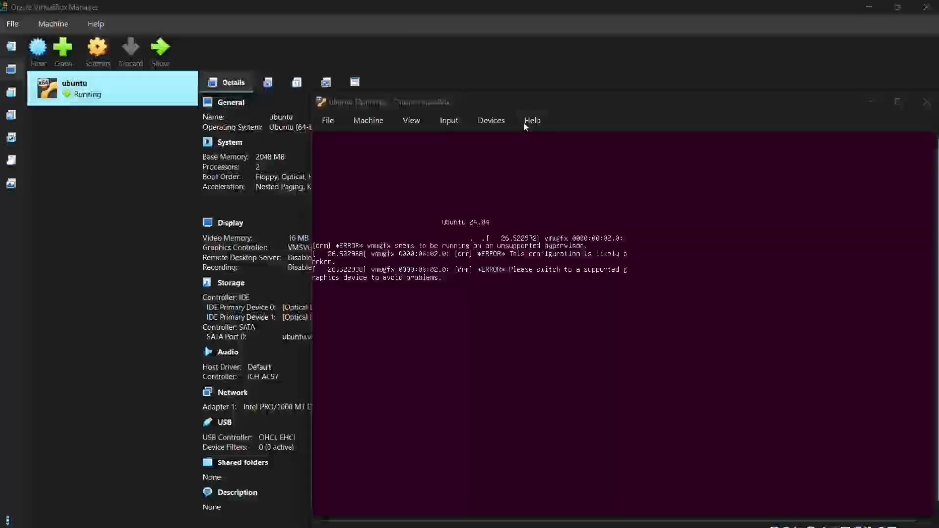
Step: Power off the running ubuntu VM
left_click(926, 101)
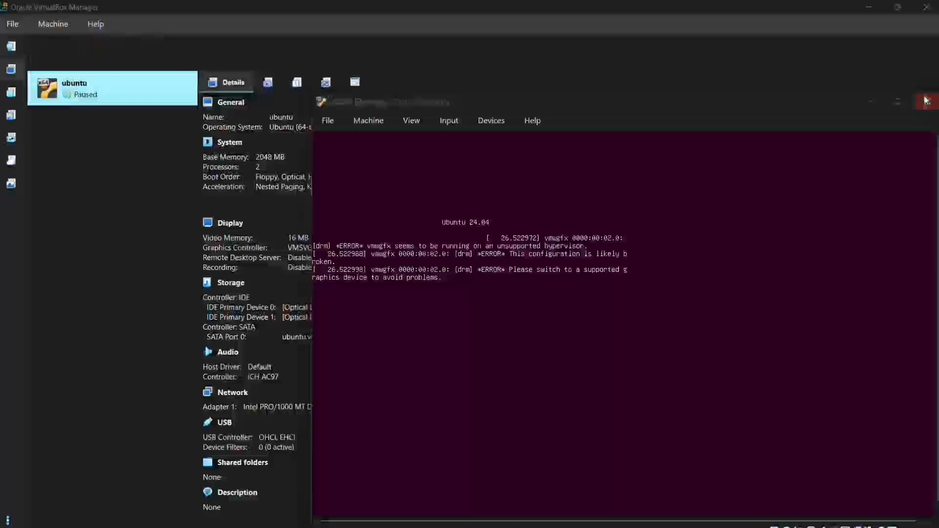
left_click(600, 338)
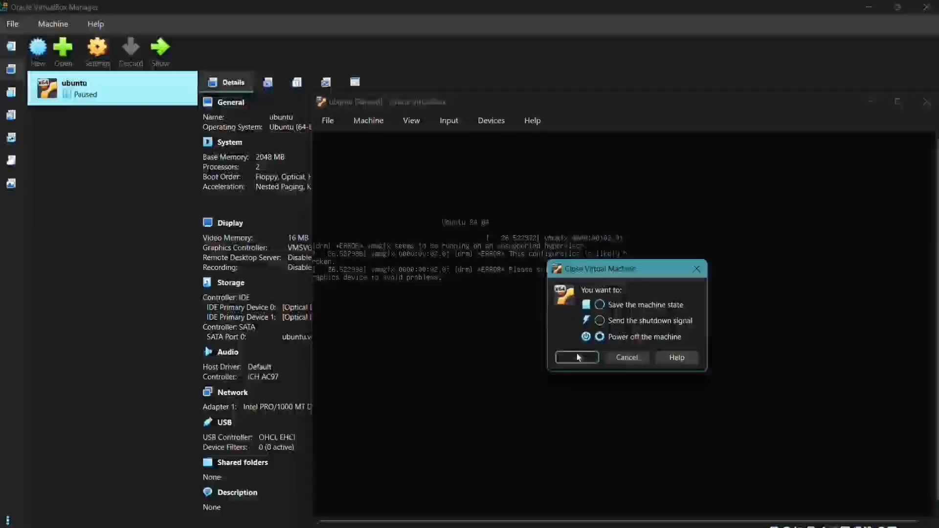
left_click(577, 356)
Step: Switch the ubuntu VM's graphics controller from VMSVGA to VBoxSVGA and save
right_click(126, 86)
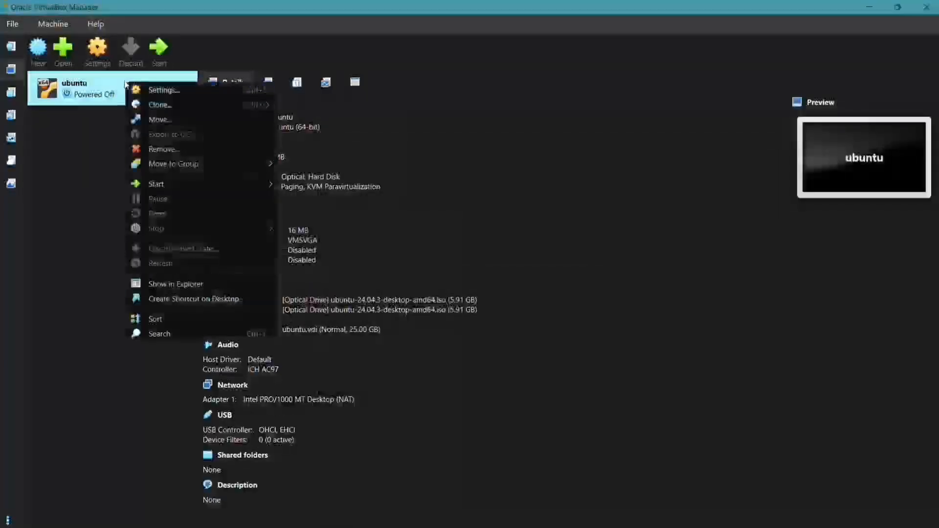
left_click(180, 89)
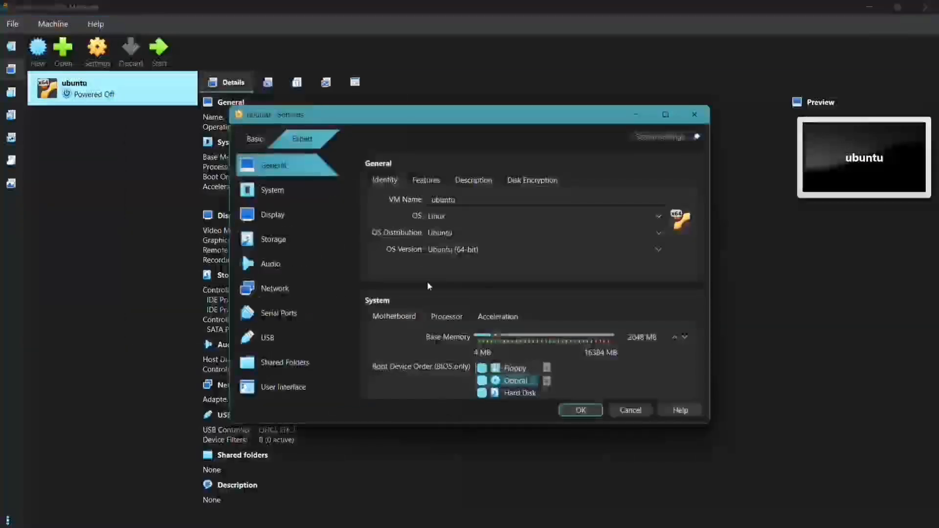
scroll(427, 281, "down", 3)
left_click(404, 20)
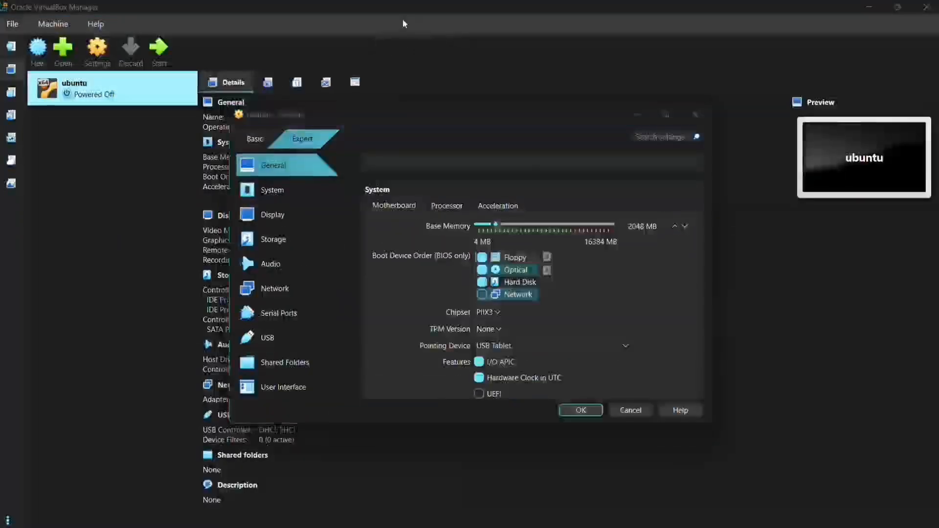
left_click(290, 213)
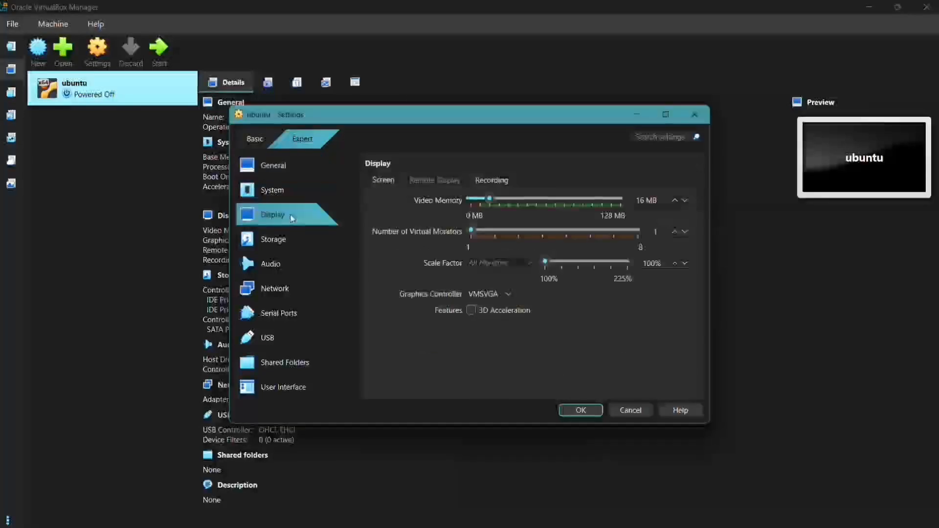
left_click(508, 294)
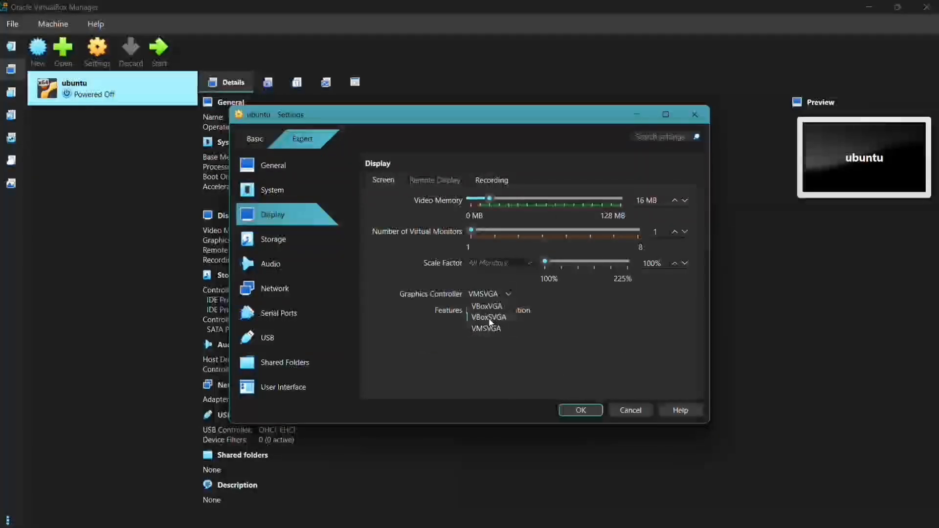
left_click(489, 317)
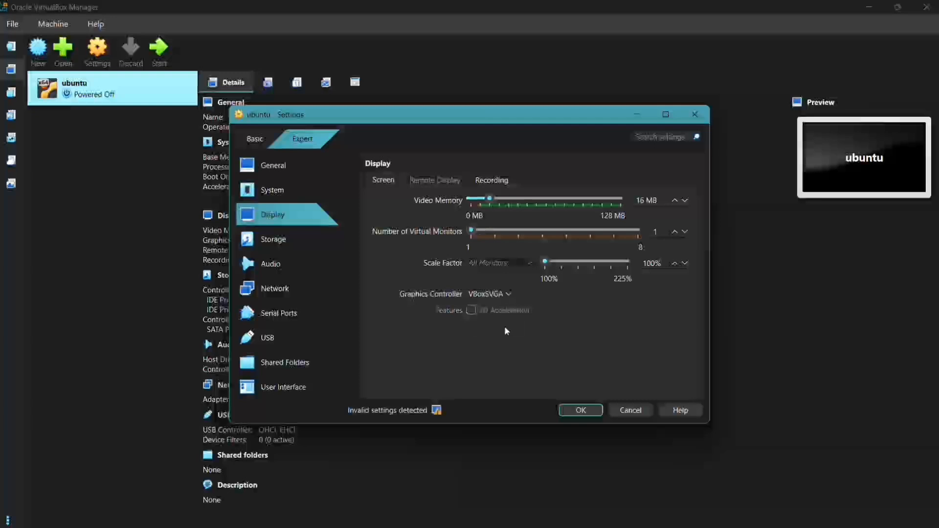
left_click(587, 412)
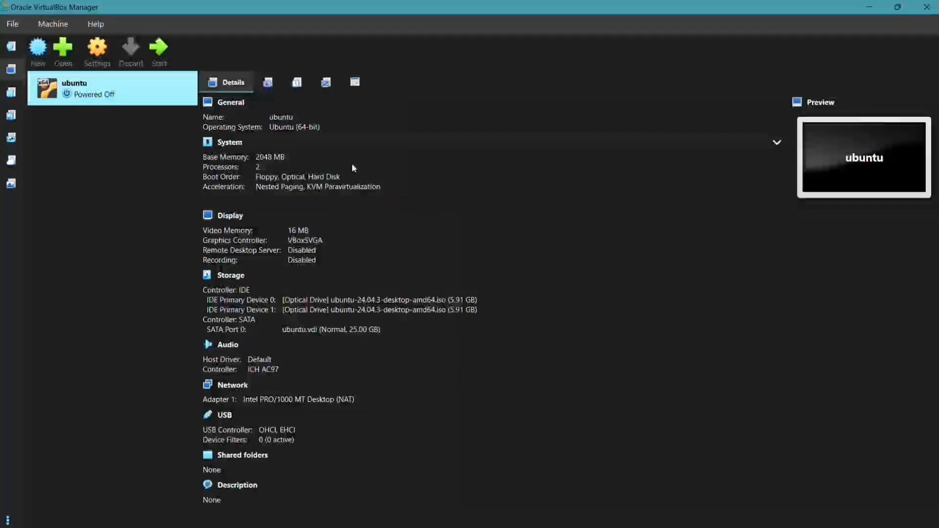
Step: Start the ubuntu VM with GUI and boot the Try or install Ubuntu entry from GRUB
right_click(142, 87)
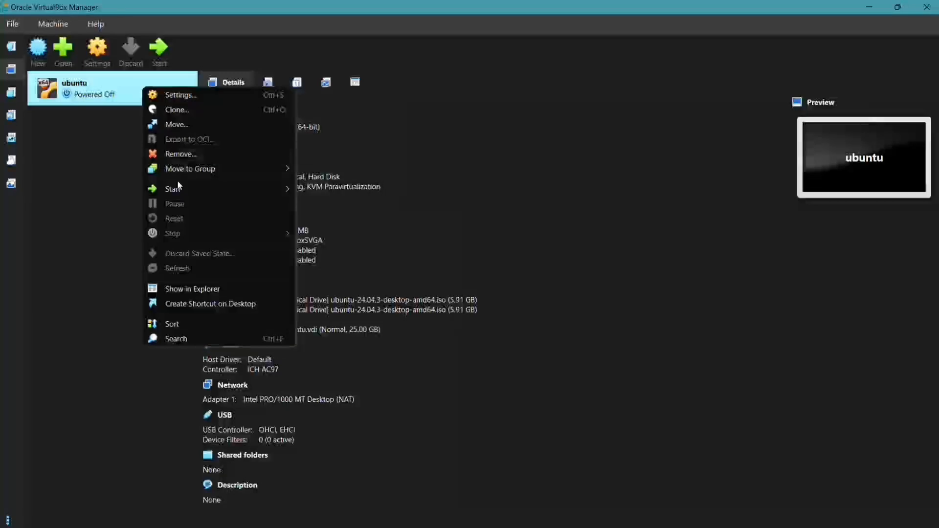
mouse_move(206, 189)
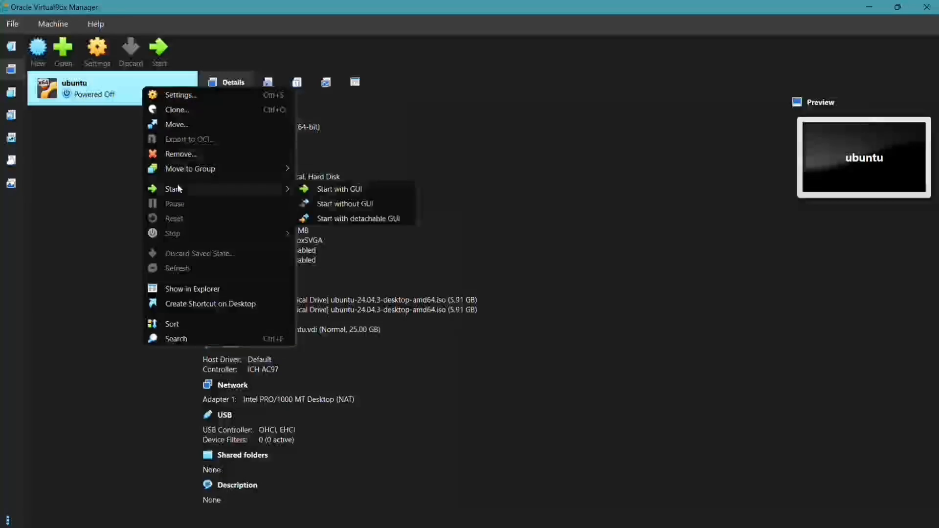
left_click(327, 189)
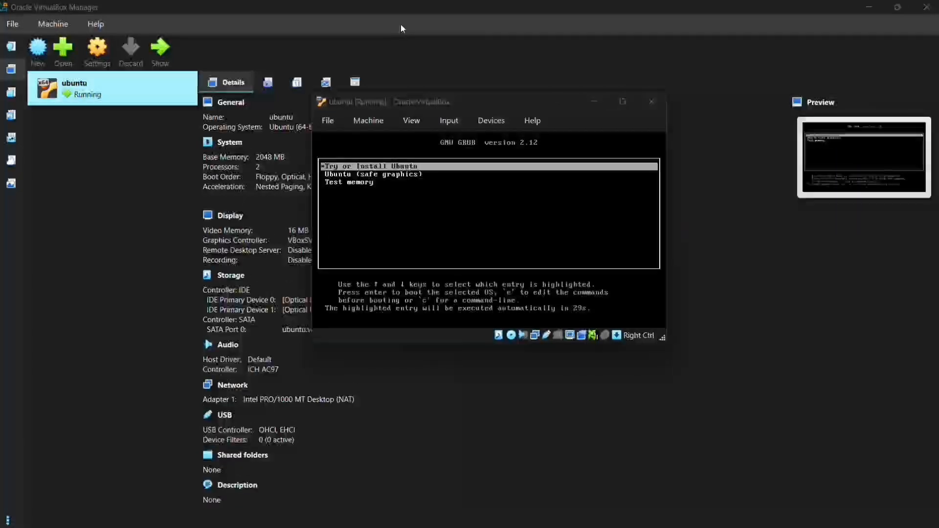
left_click(555, 108)
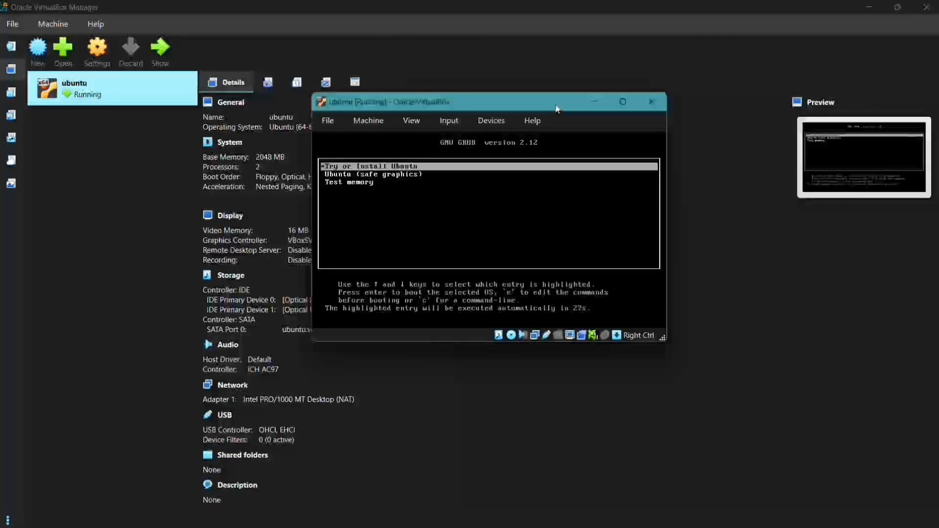
key("Return")
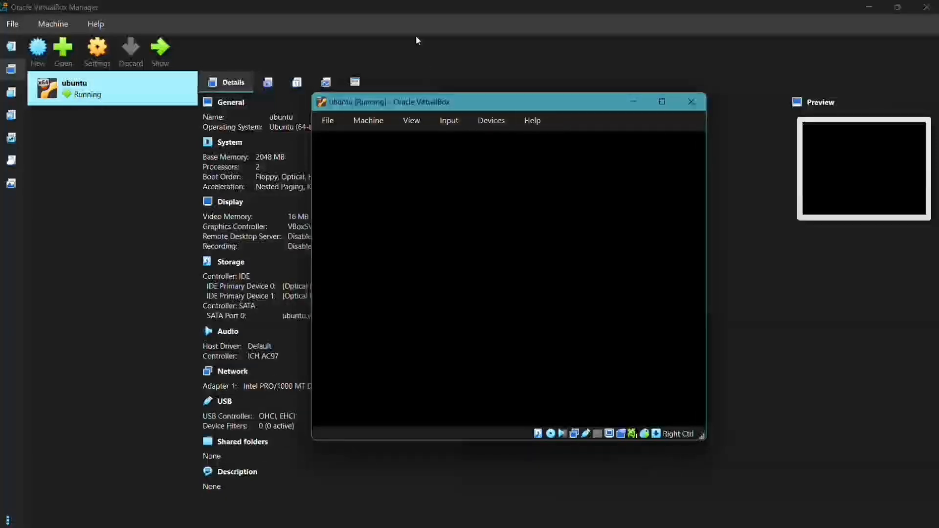
left_click(402, 20)
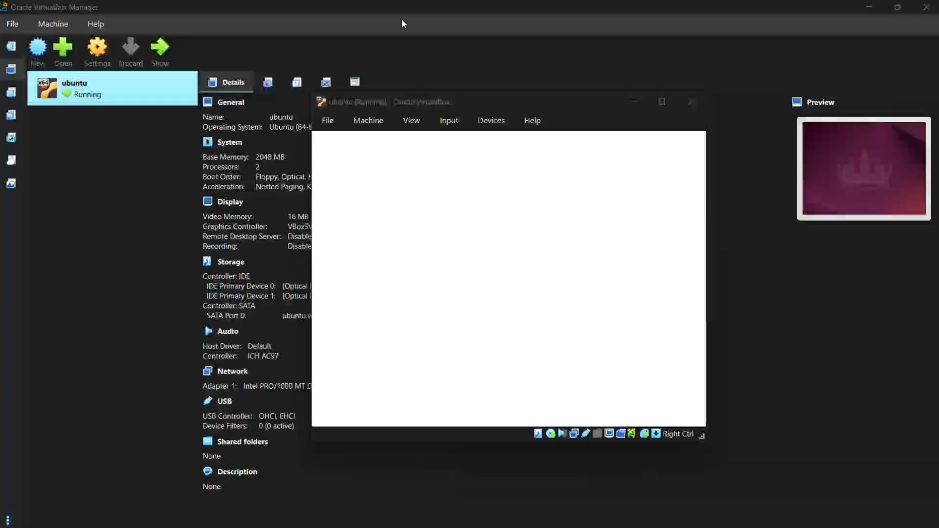
left_click(470, 93)
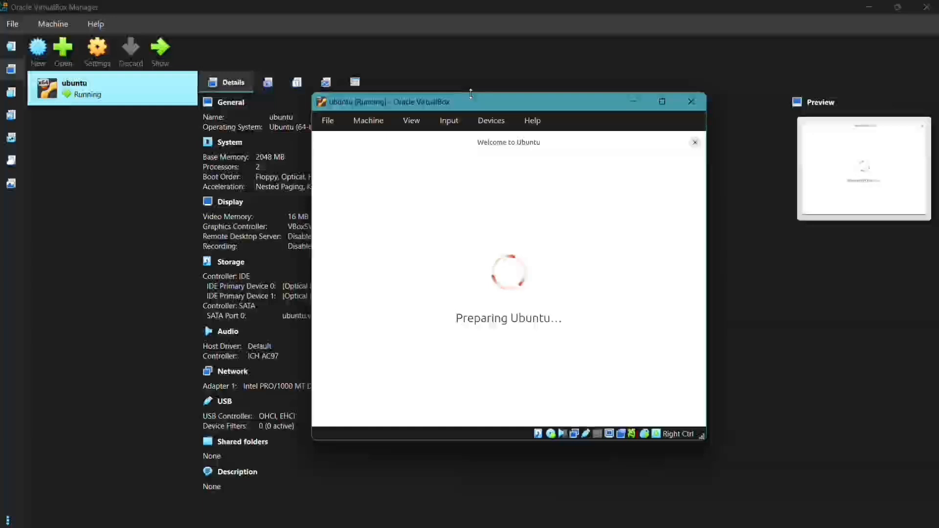
Step: Accept English language, English (US) keyboard and the wired internet connection in the installer
left_click(402, 20)
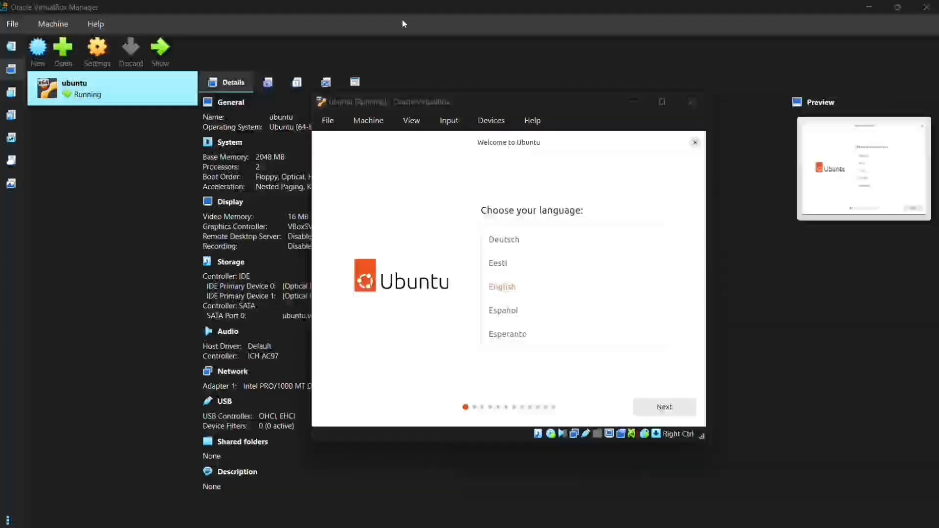
left_click(657, 413)
left_click(657, 412)
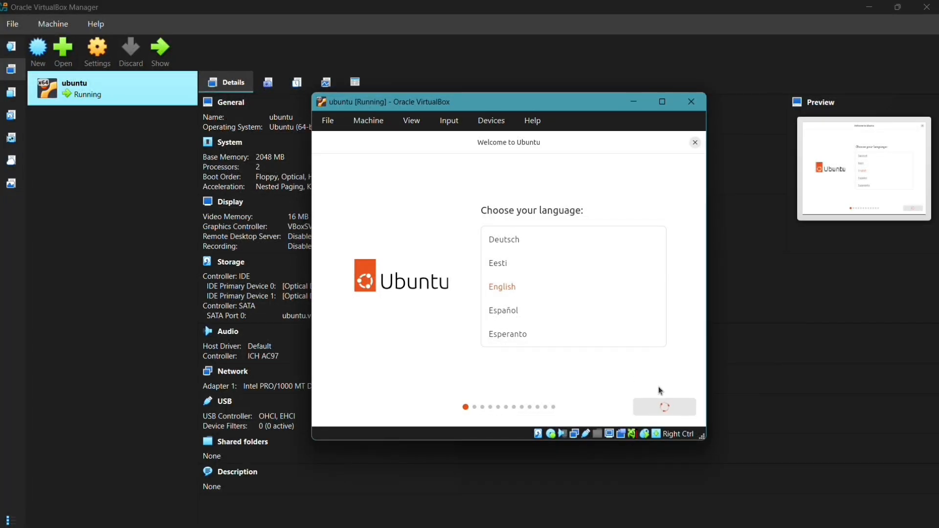
left_click(679, 411)
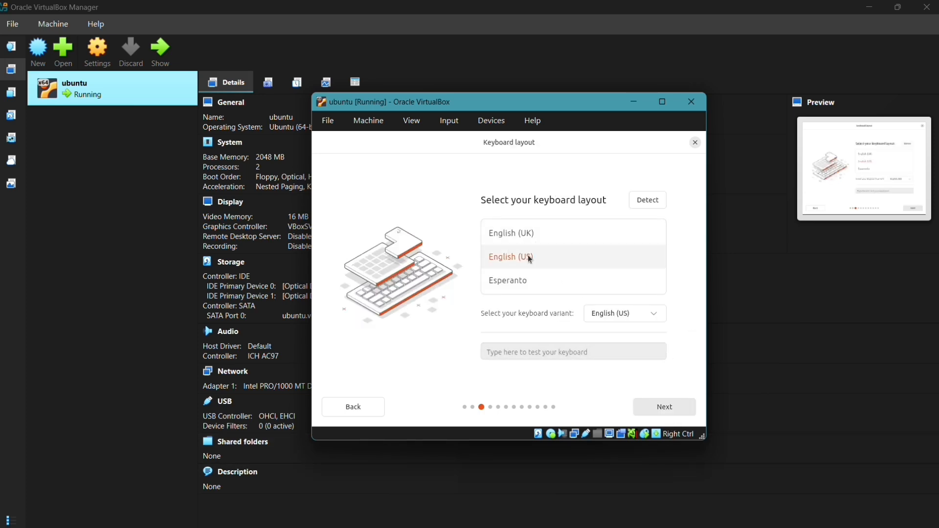
left_click(667, 408)
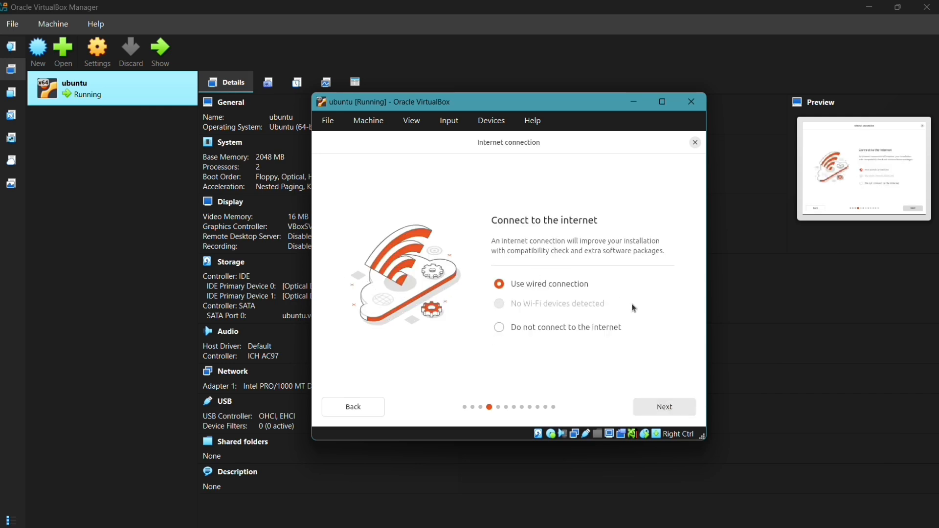
left_click(668, 411)
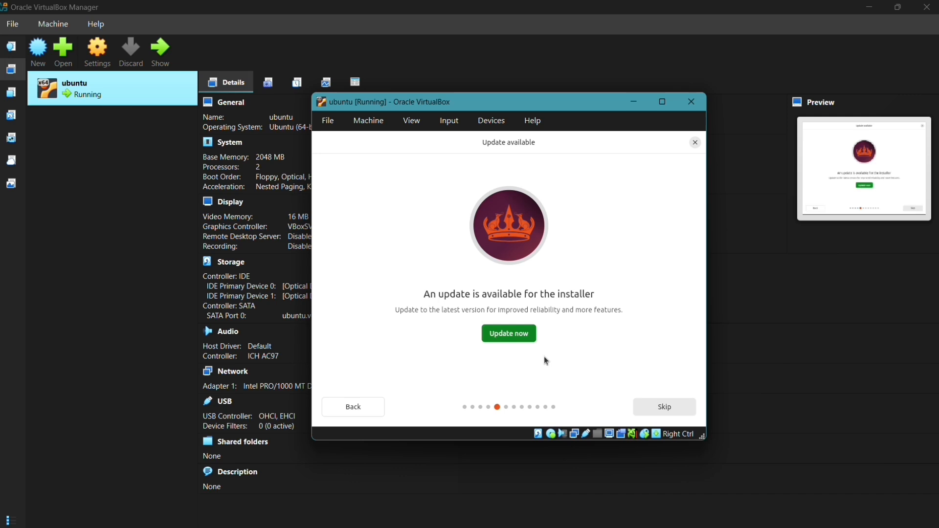
Step: Skip the installer update and keep default install type, app selection and optimisation choices
left_click(656, 408)
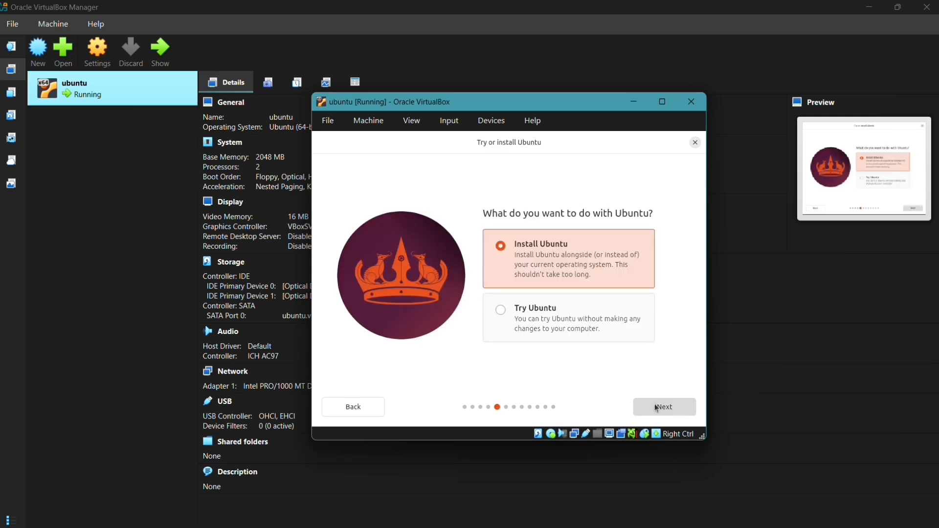
left_click(656, 408)
left_click(656, 408)
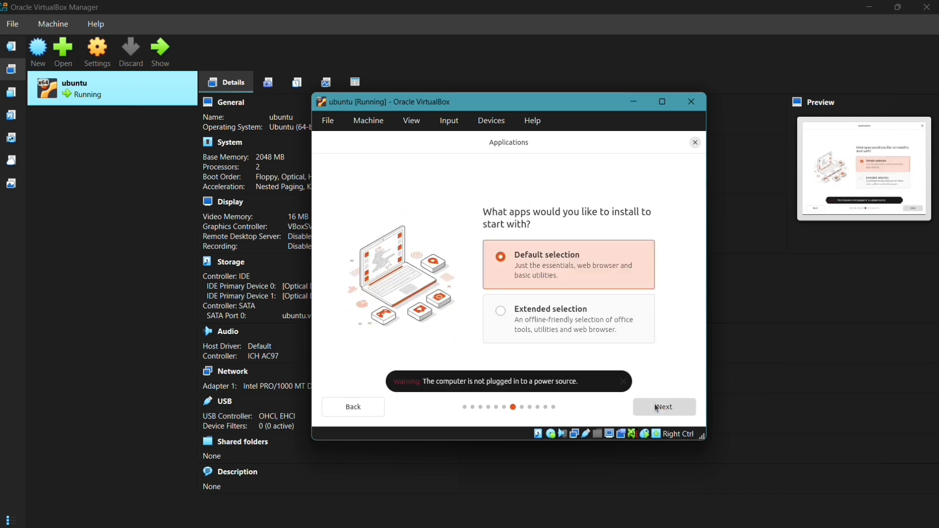
left_click(656, 408)
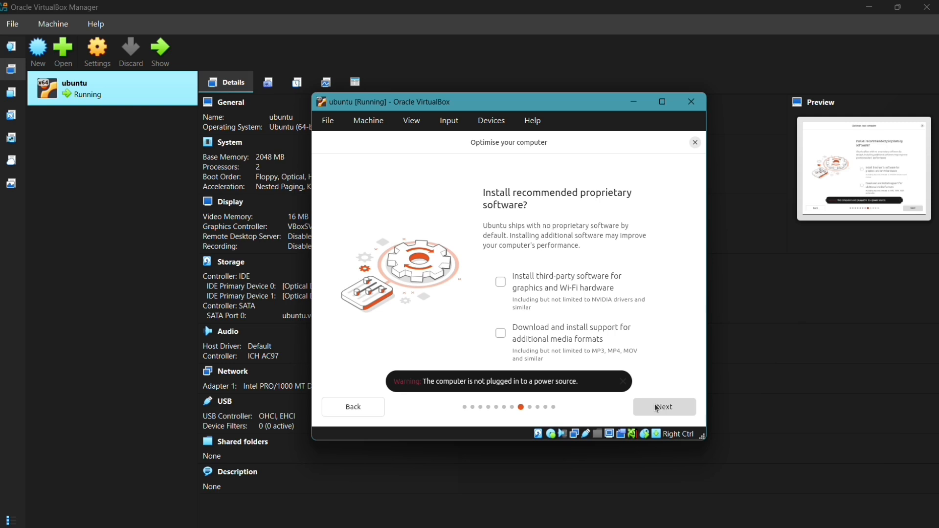
left_click(663, 409)
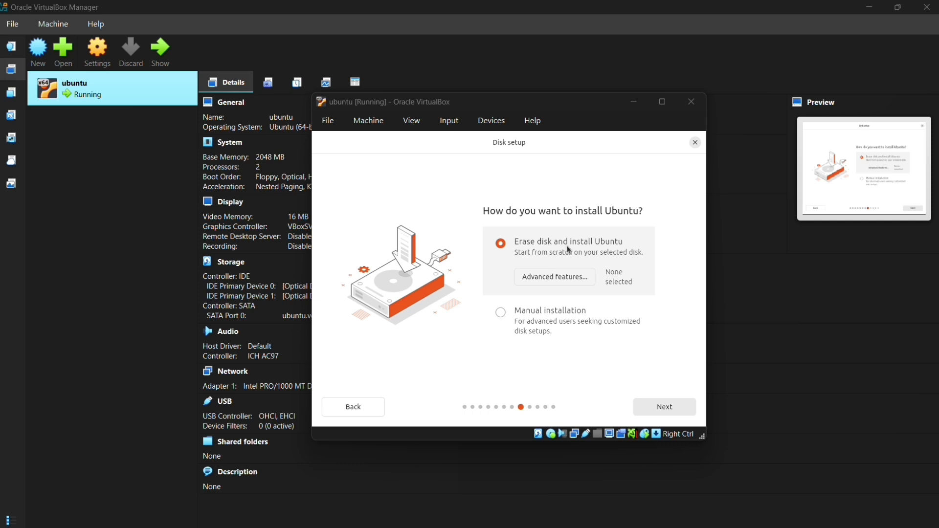
Step: Keep Erase disk, enter the account name and password twice, and accept the Mumbai timezone
left_click(656, 407)
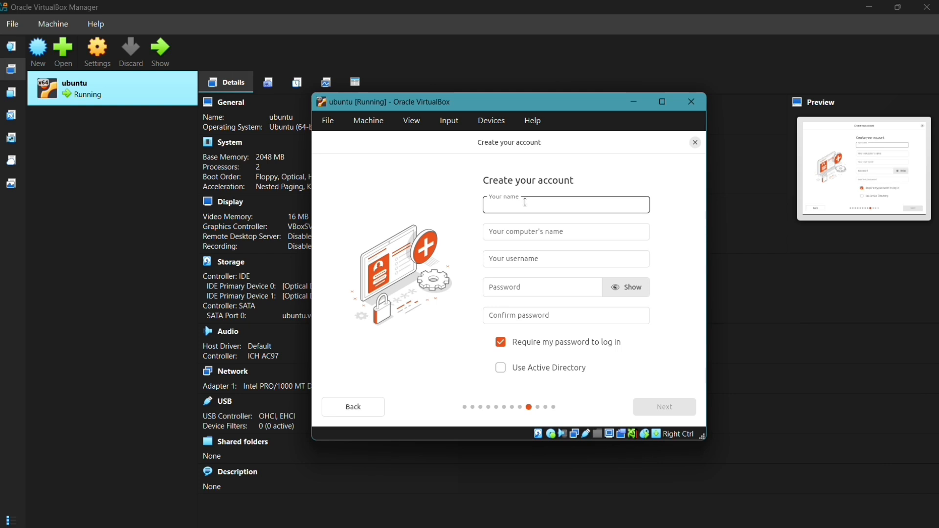
type("piyush")
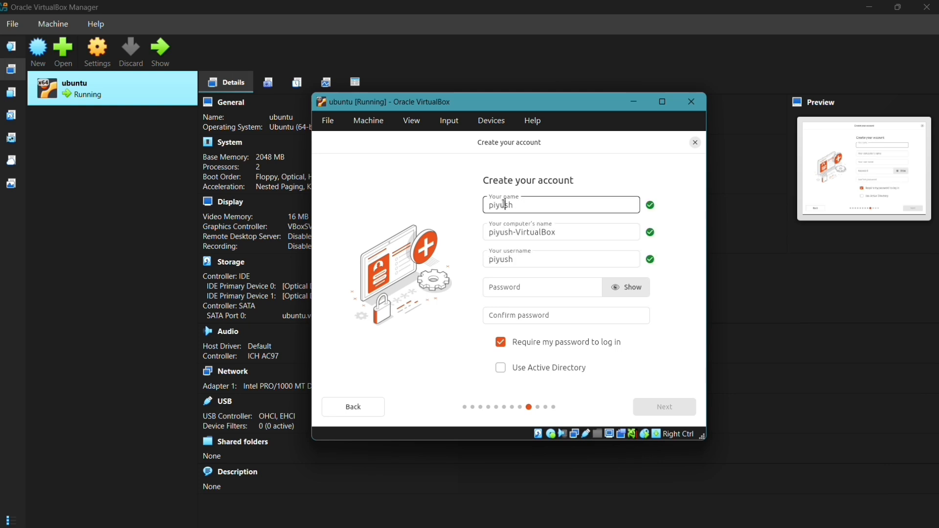
left_click(512, 287)
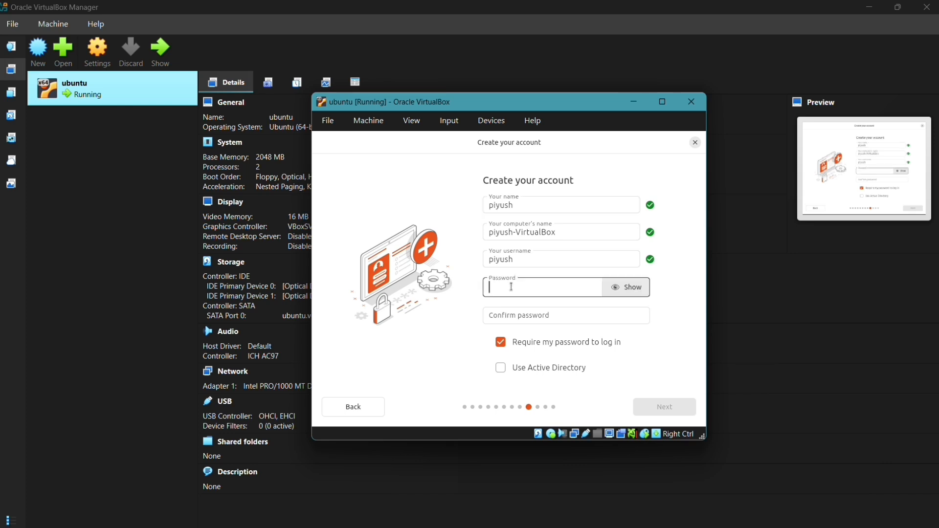
type("••••••")
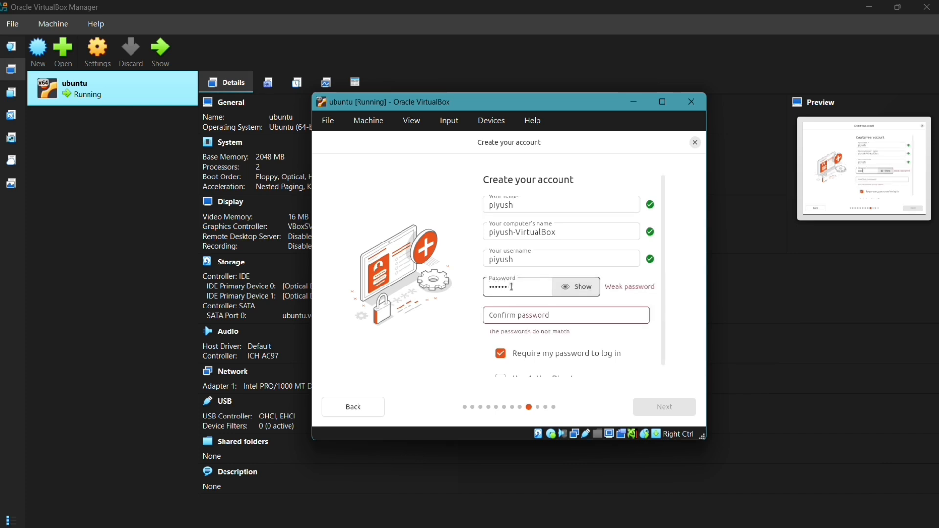
left_click(514, 309)
type("••••••")
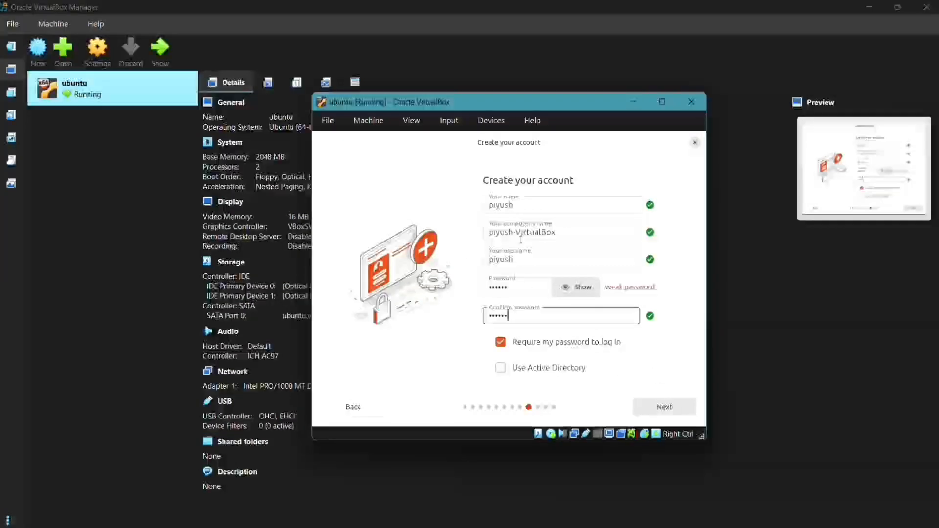
left_click(657, 408)
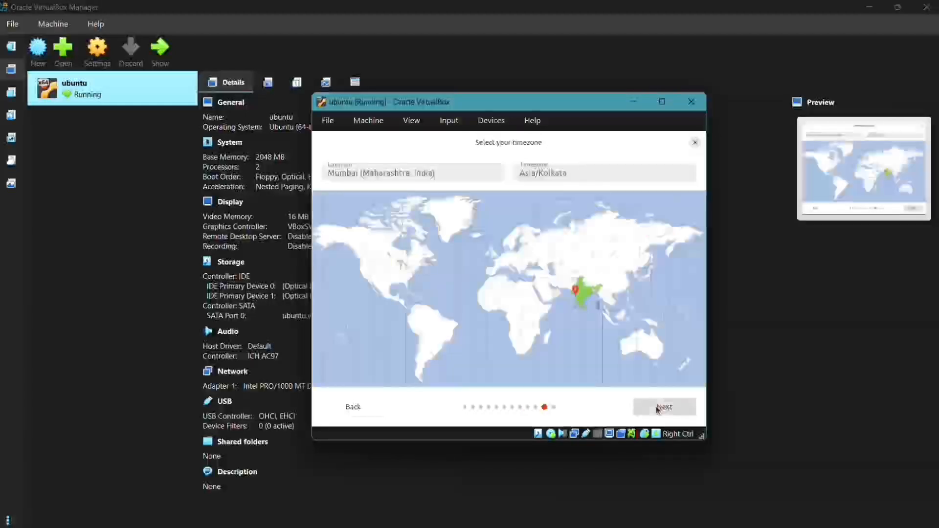
left_click(657, 408)
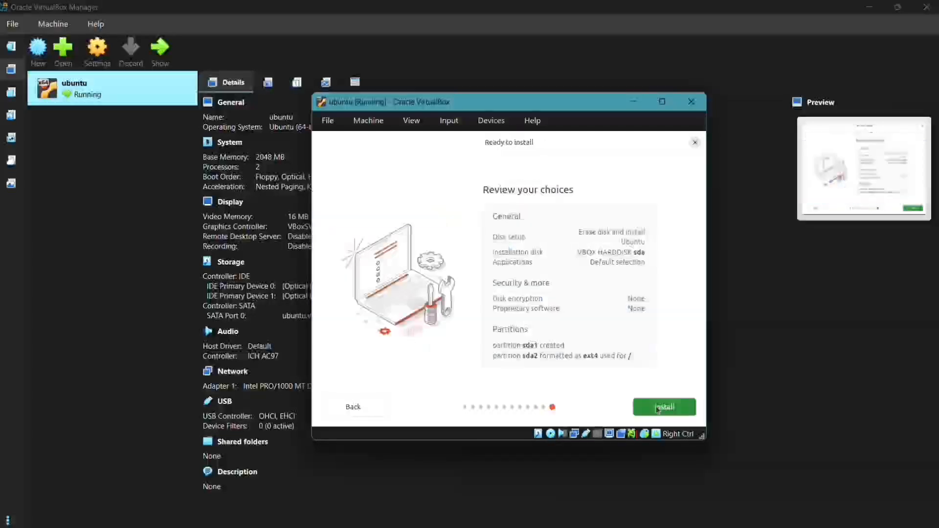
Step: Install Ubuntu with the reviewed choices and wait for the installation to finish
left_click(657, 409)
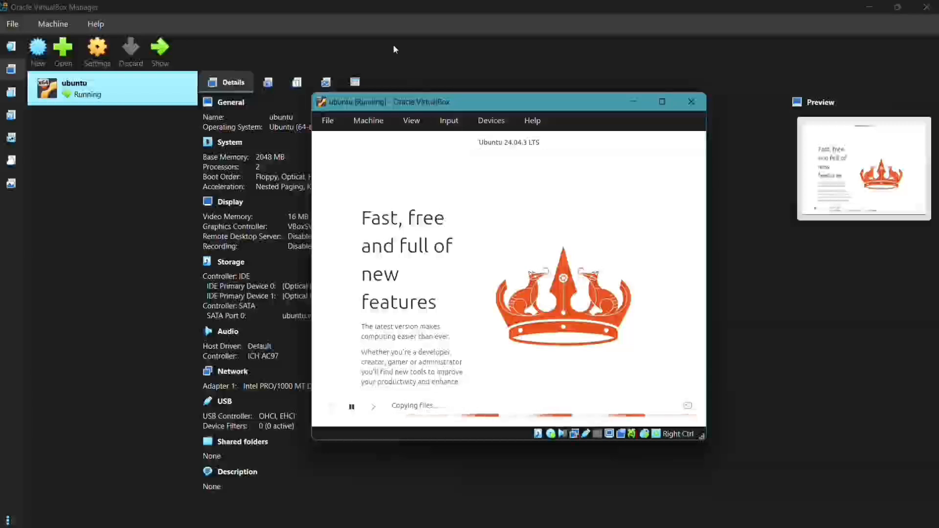
left_click(400, 28)
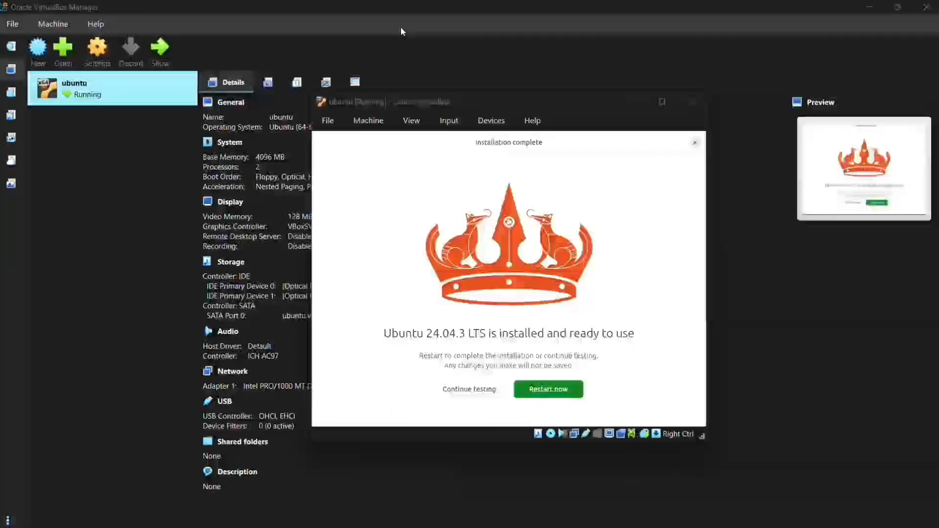
Step: Restart the guest after installation and let it boot to the login screen
left_click(528, 392)
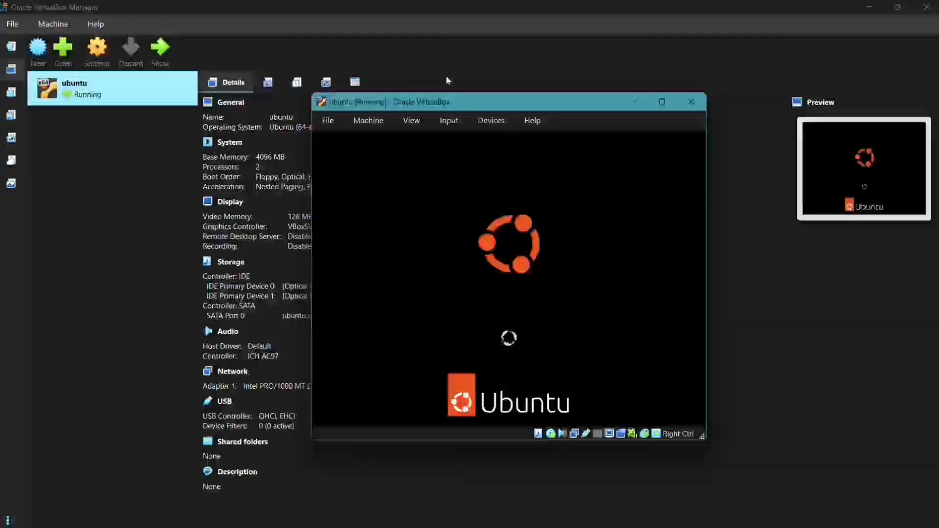
left_click(405, 25)
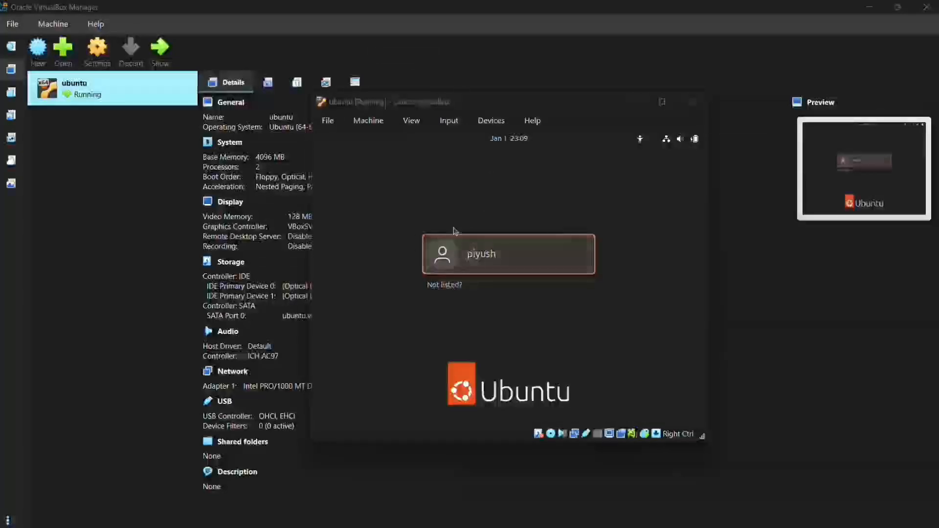
Step: Log in to the user account with its password and move past the welcome pages
left_click(487, 247)
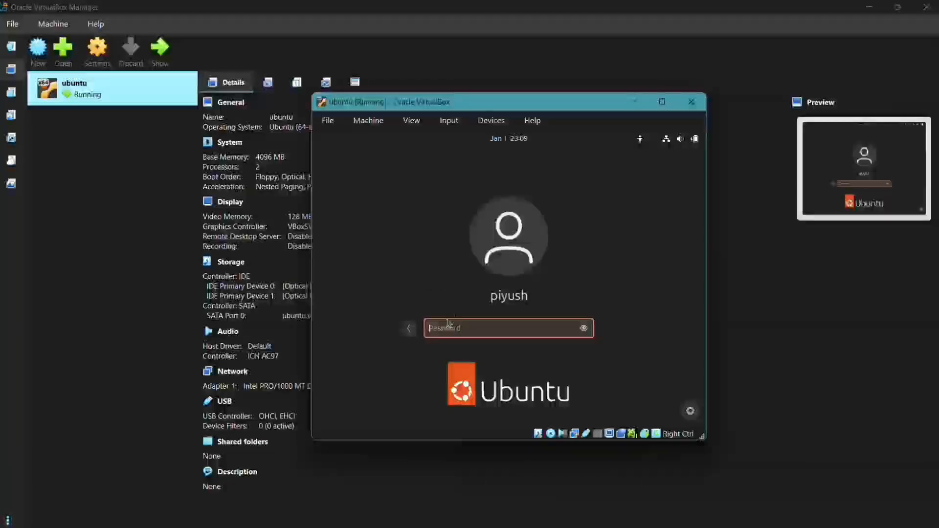
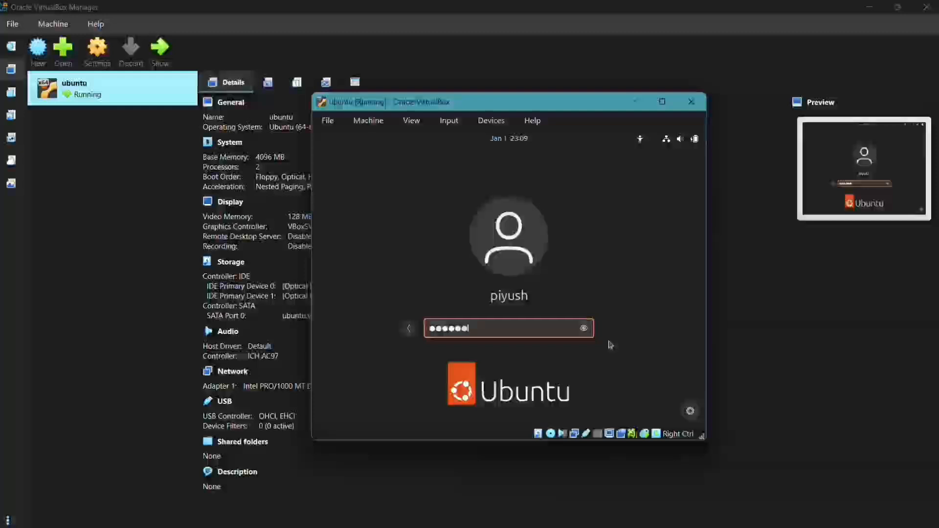
key("Return")
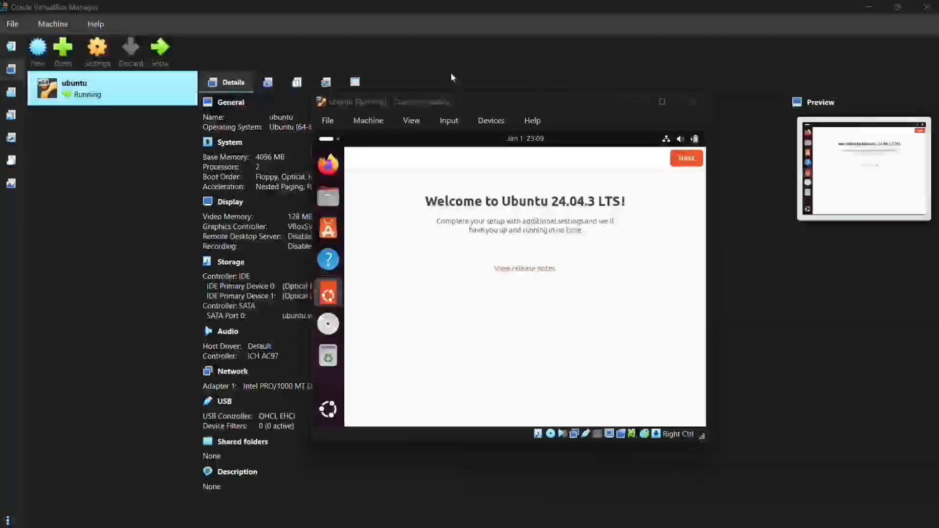
left_click(685, 159)
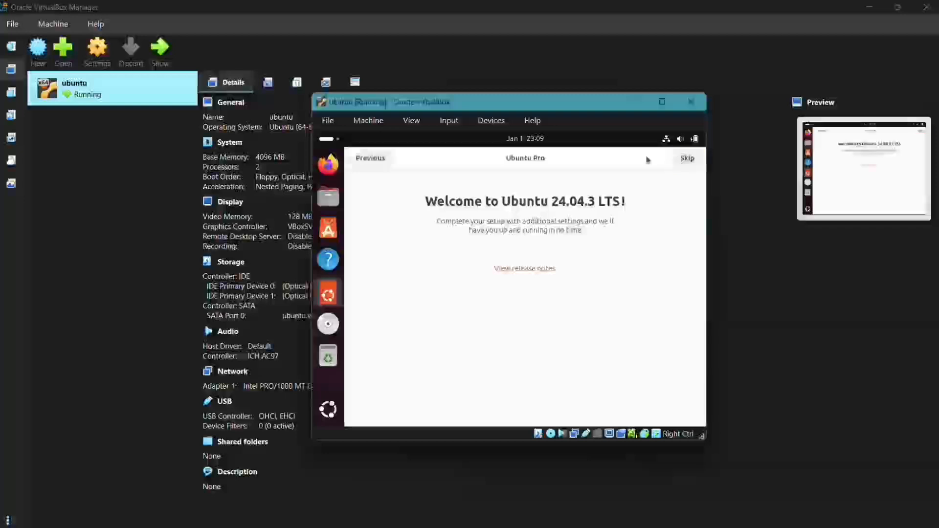
left_click(402, 24)
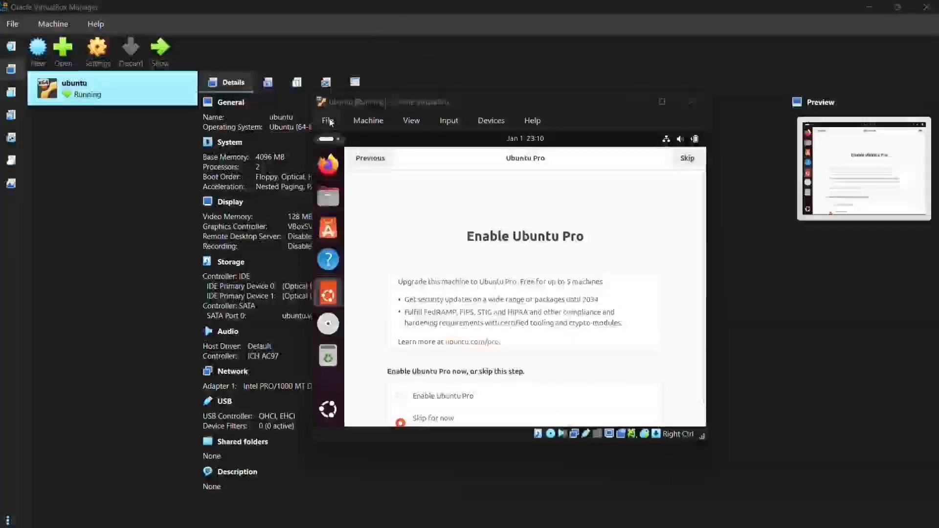
Step: Search Show Apps for 'terminal' and launch Terminal
left_click(332, 409)
left_click(332, 409)
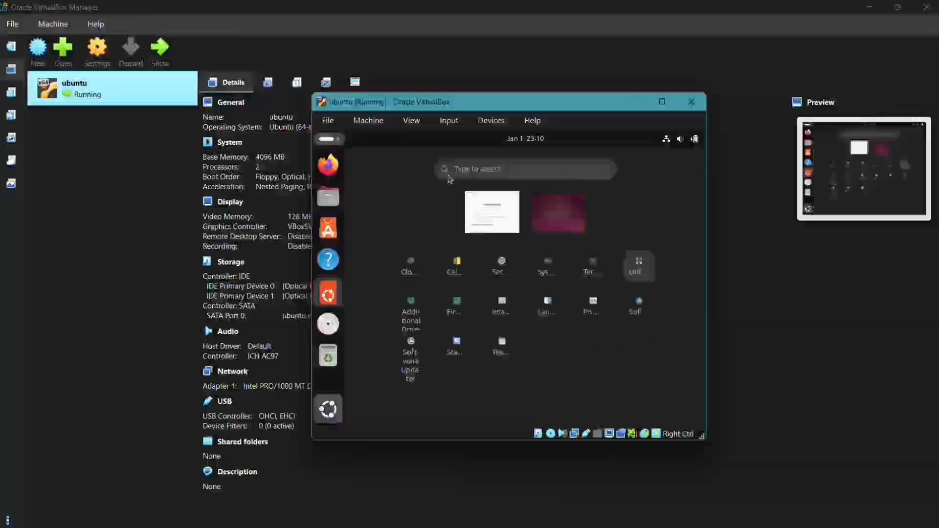
type("t")
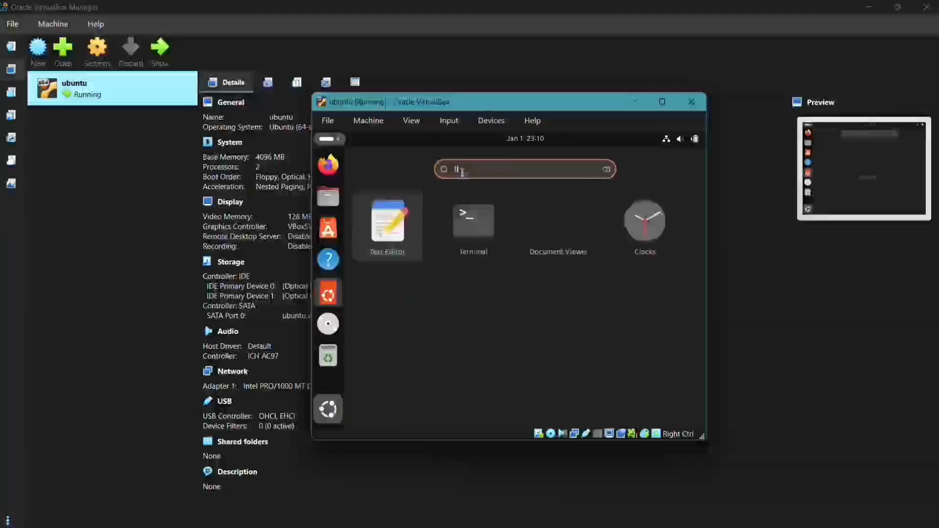
type("erminal")
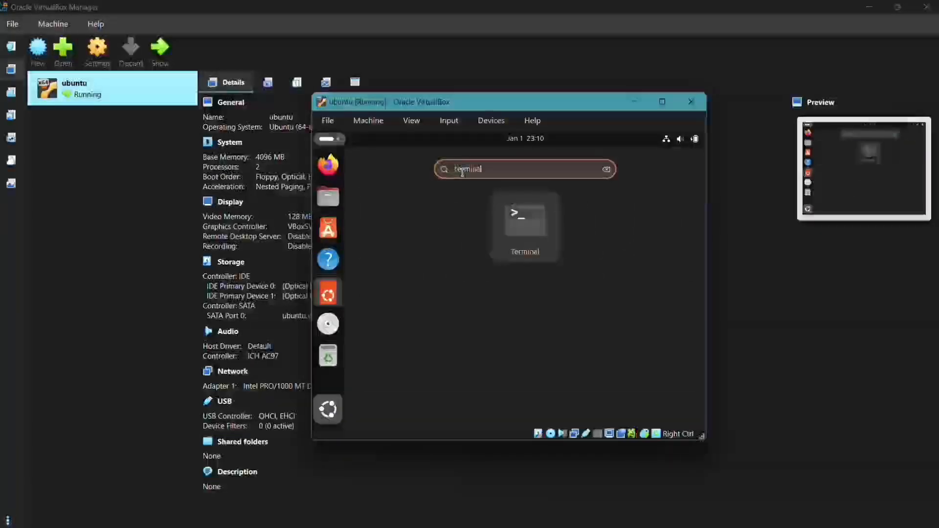
key("Return")
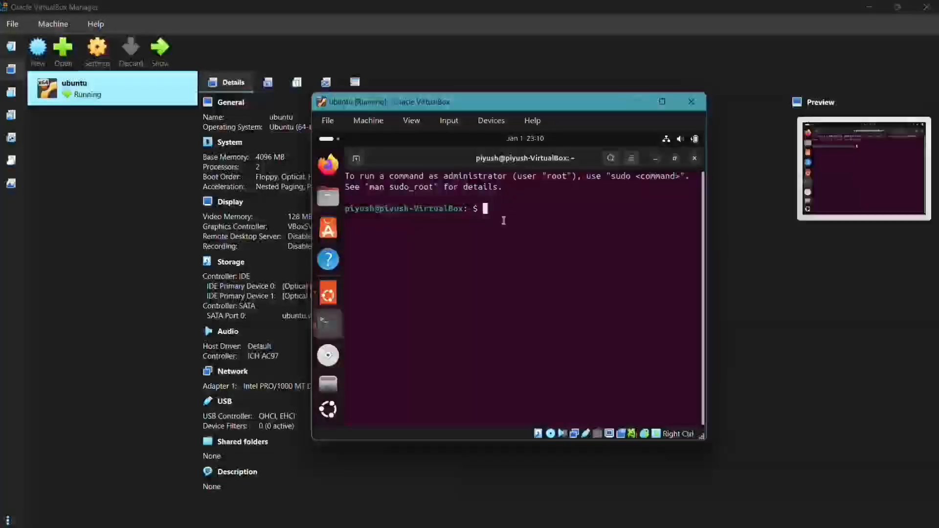
Step: Run lsblk in the guest Terminal to list the block devices, fixing the typo
type("lsb")
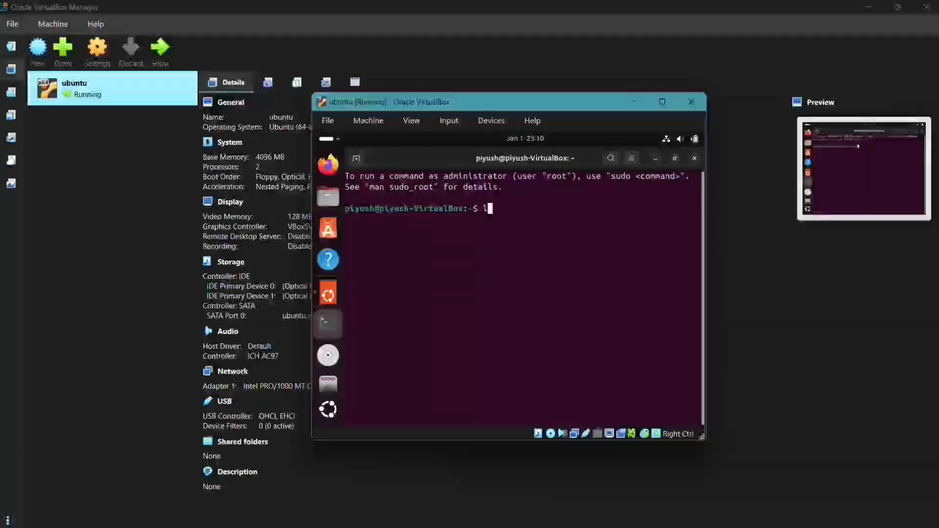
type("ls")
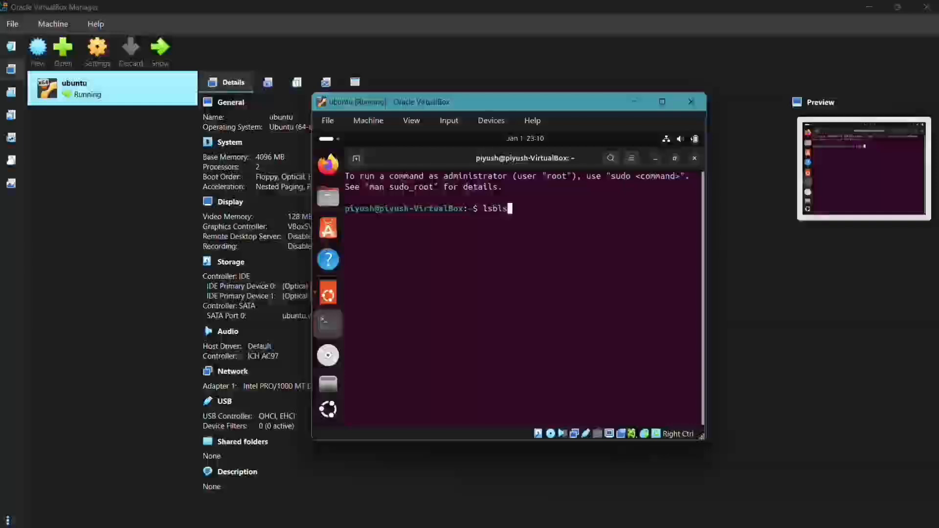
key("BackSpace")
type("k")
key("Return")
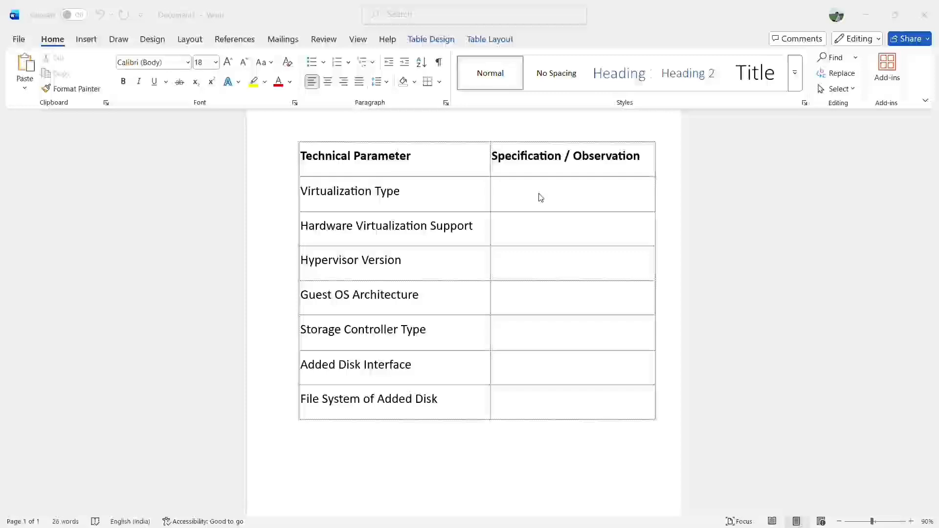
Step: Enter 'type 2 hypervisor' as the Virtualization Type specification, then minimize Word
left_click(505, 197)
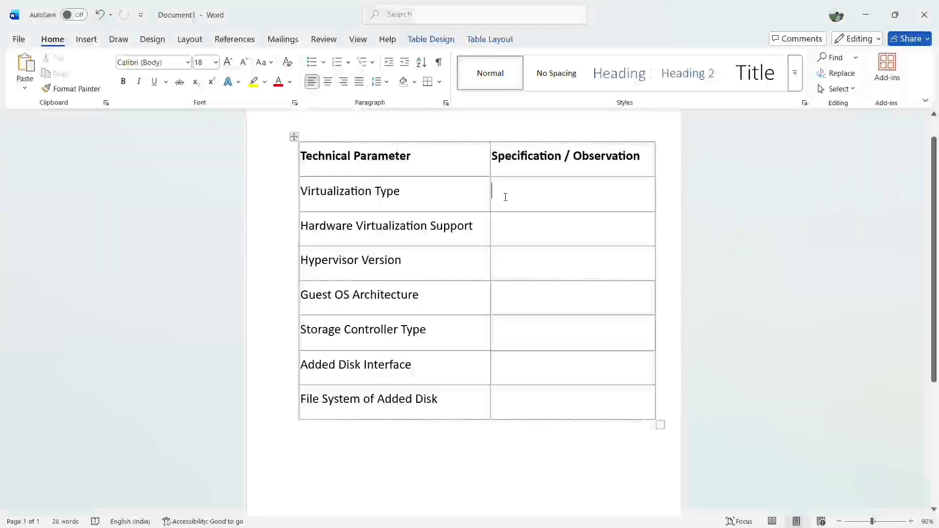
type("type 2 hyp")
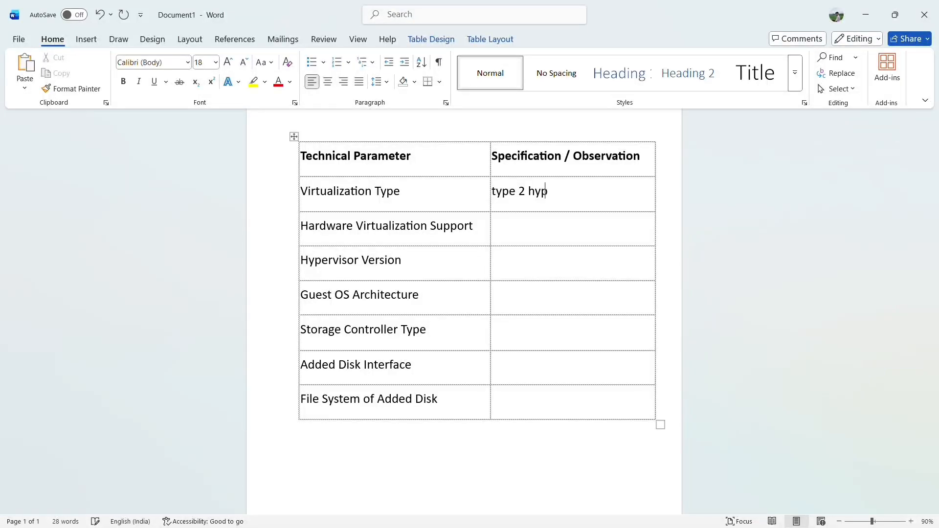
type("ervisor")
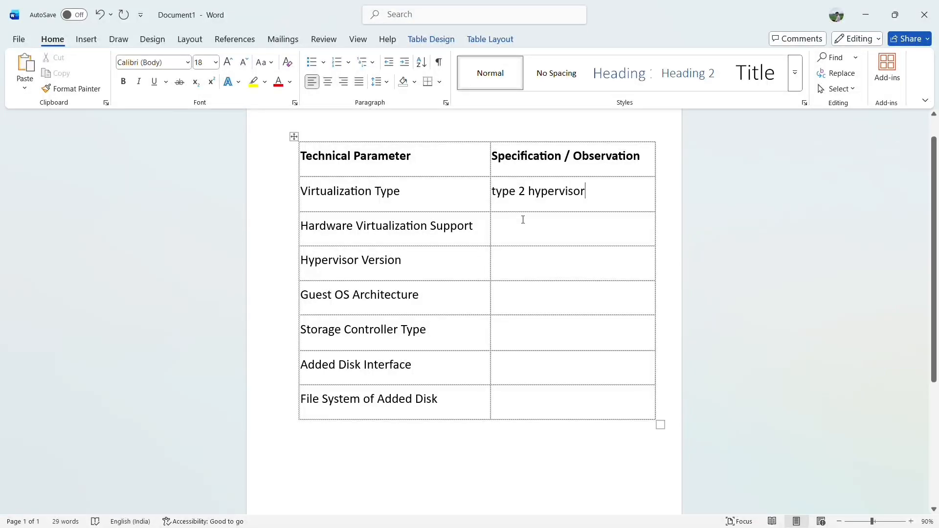
scroll(523, 219, "down", 1)
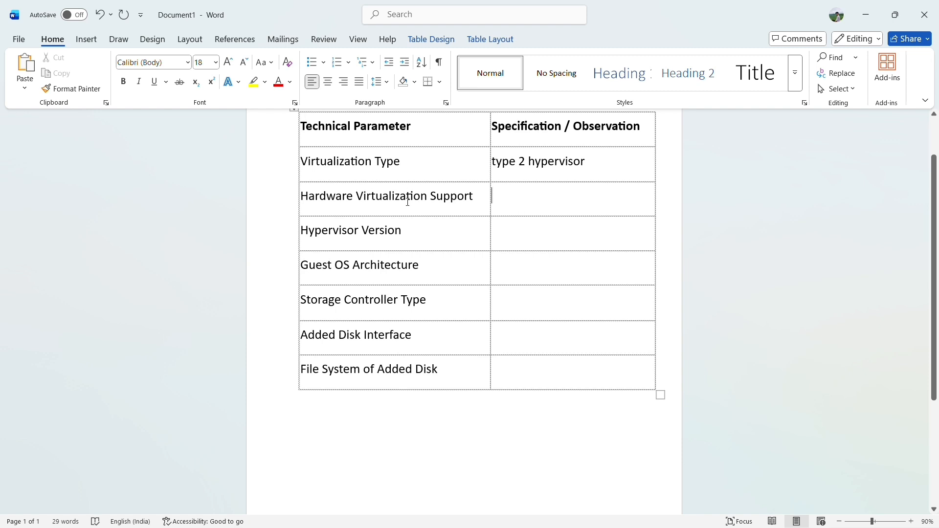
left_click(864, 14)
mouse_move(606, 521)
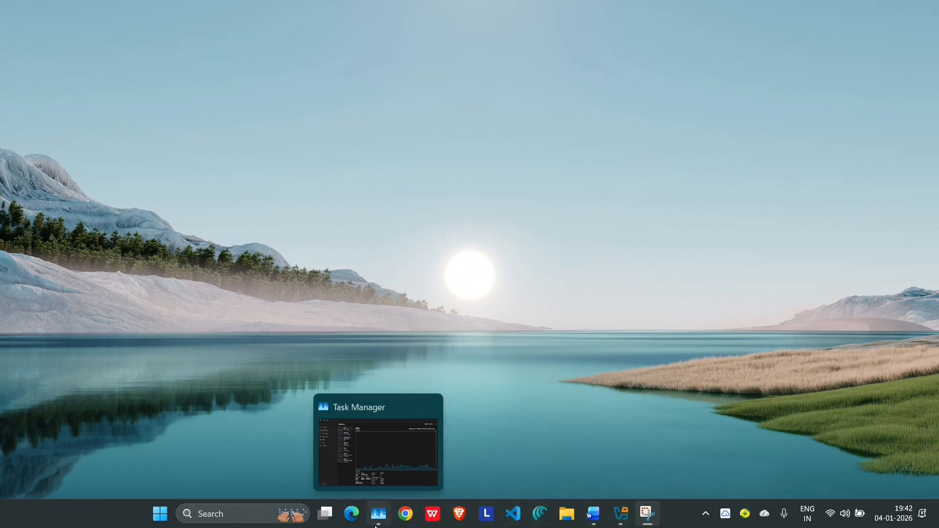
Step: Confirm in Task Manager's CPU page that virtualization is Enabled, then return to Word
left_click(378, 513)
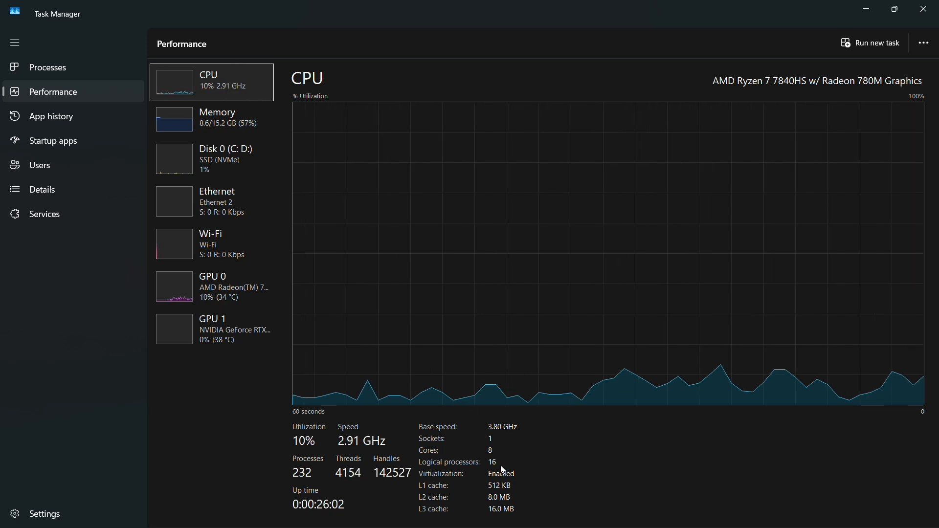
left_click(869, 10)
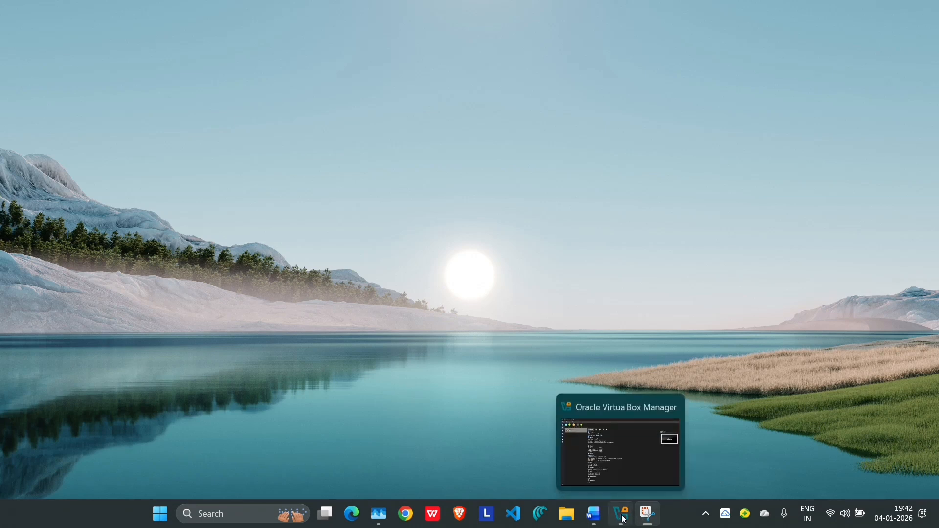
left_click(594, 514)
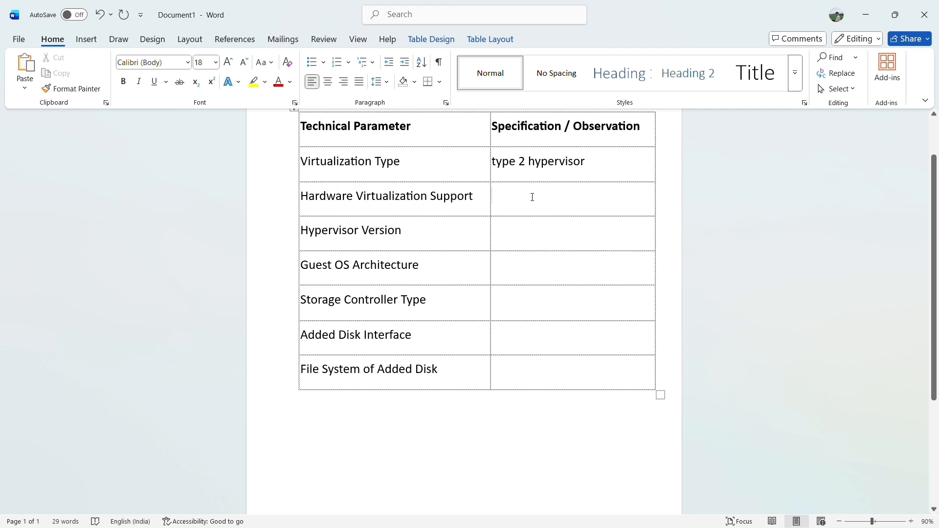
Step: Fill the Hardware Virtualization Support cell with 'It supports / Enabled'
type("It su")
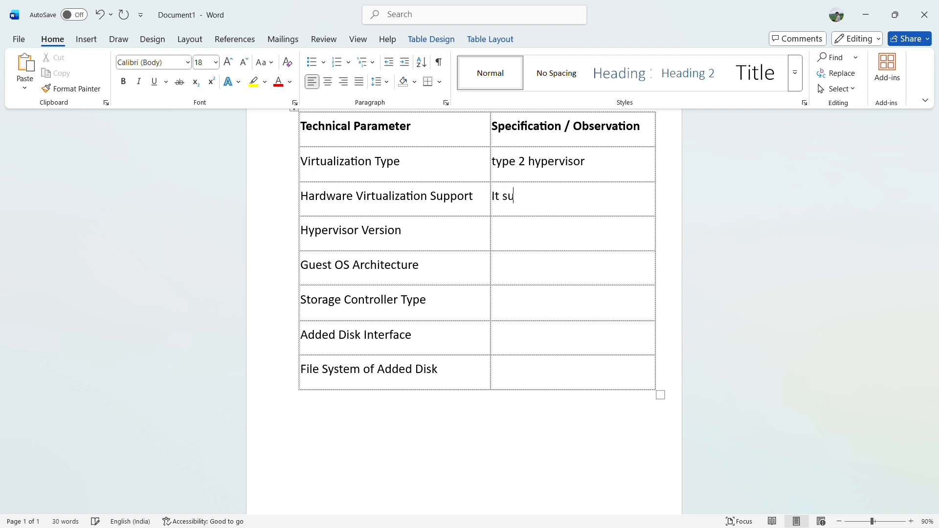
type("pports / Enabled")
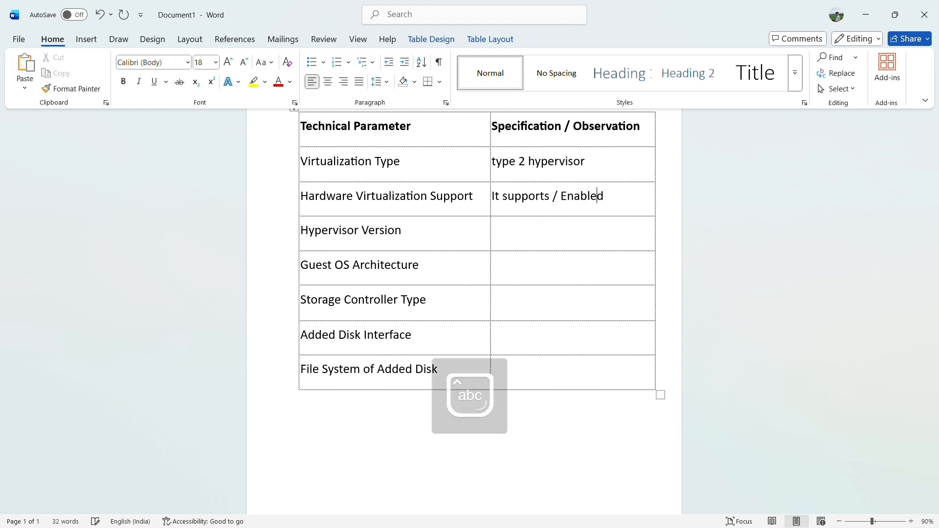
left_click(532, 232)
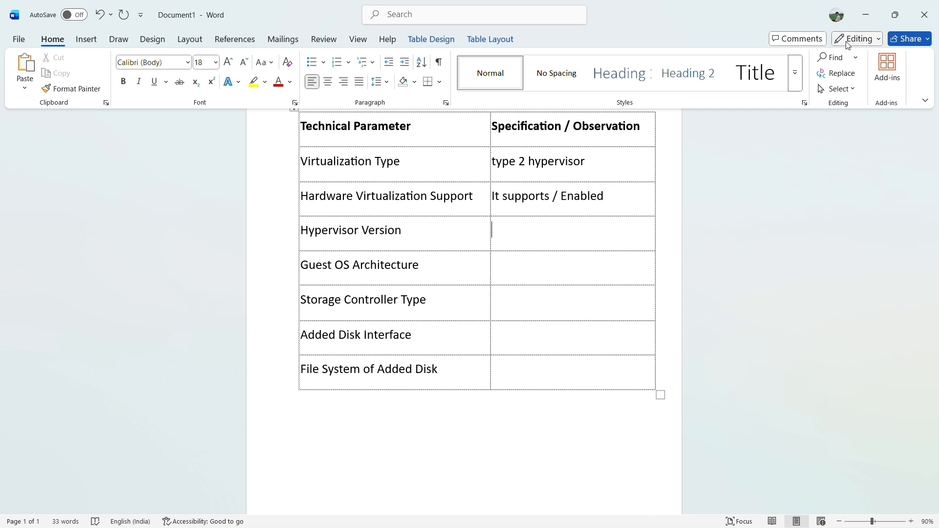
Step: Minimize Word and bring VirtualBox Manager with the ubuntu VM details to the front
left_click(866, 21)
mouse_move(622, 514)
left_click(620, 455)
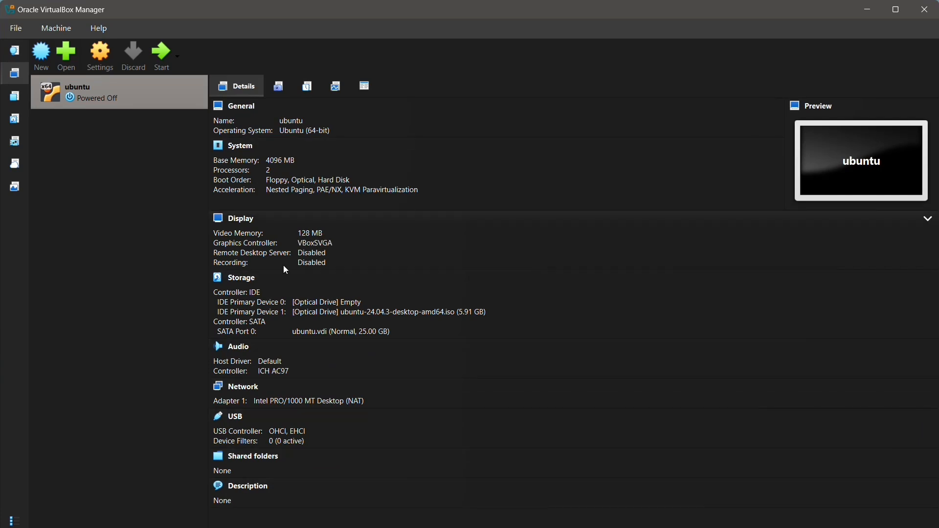
Step: Check the VirtualBox version (7.2.4 r170995) in the About window, then close it
left_click(107, 35)
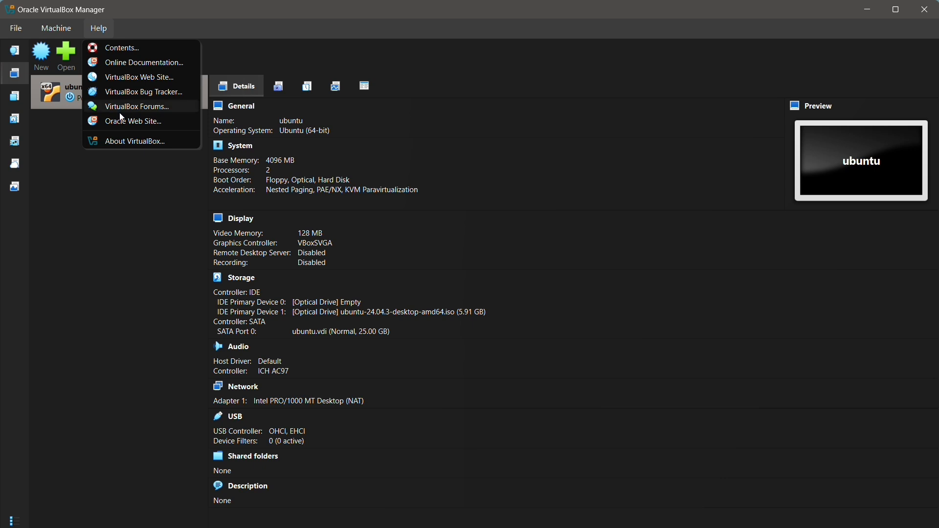
left_click(120, 141)
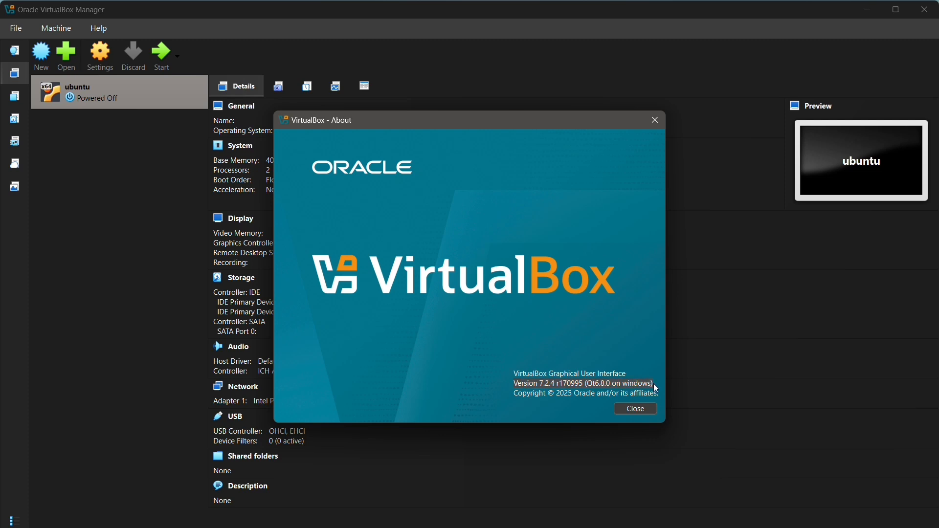
left_click(658, 121)
Step: Minimise the VirtualBox Manager to the desktop
left_click(868, 9)
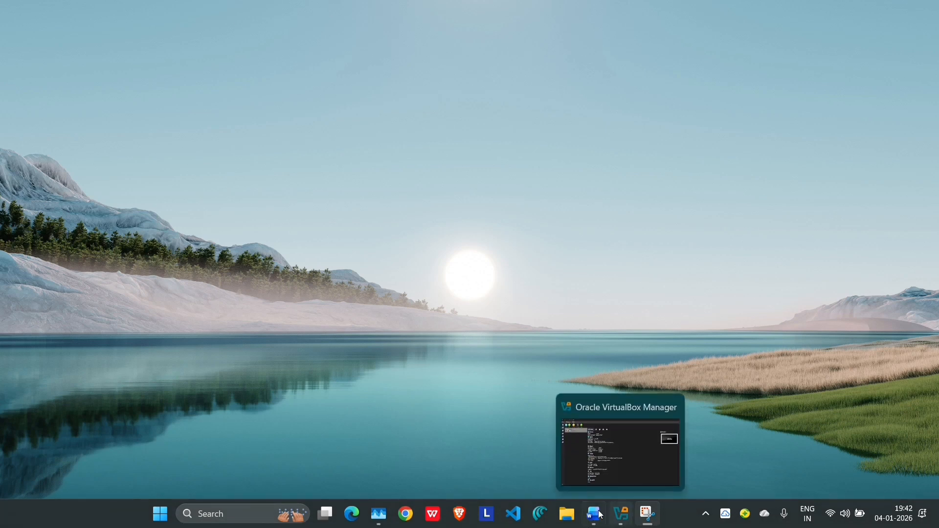
left_click(622, 514)
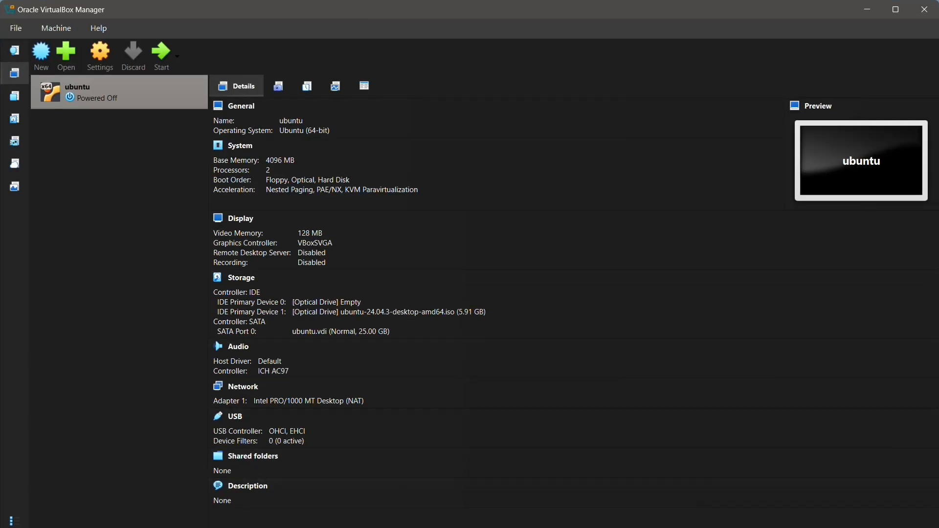
left_click(875, 15)
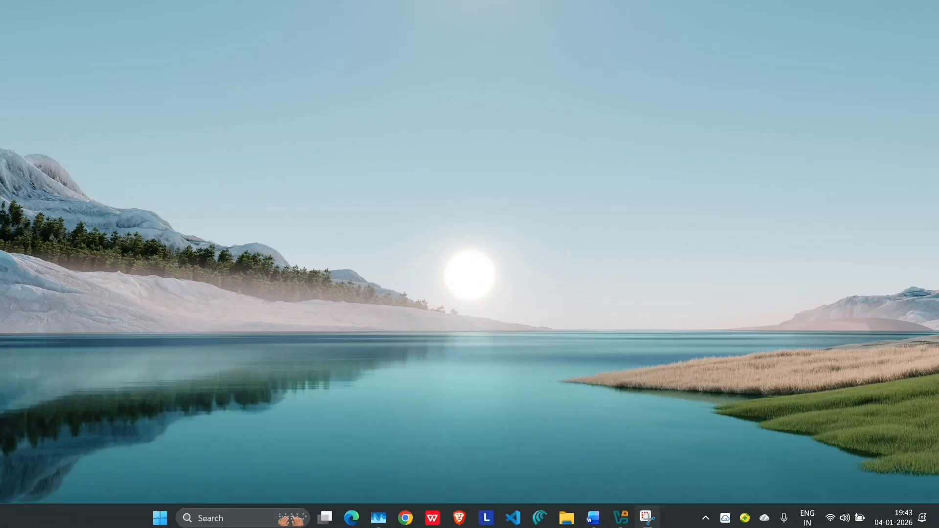
Step: Paste 'Version 7.2.4 r170995 (Qt6.8.0 on windows)' into the Hypervisor Version cell
left_click(591, 517)
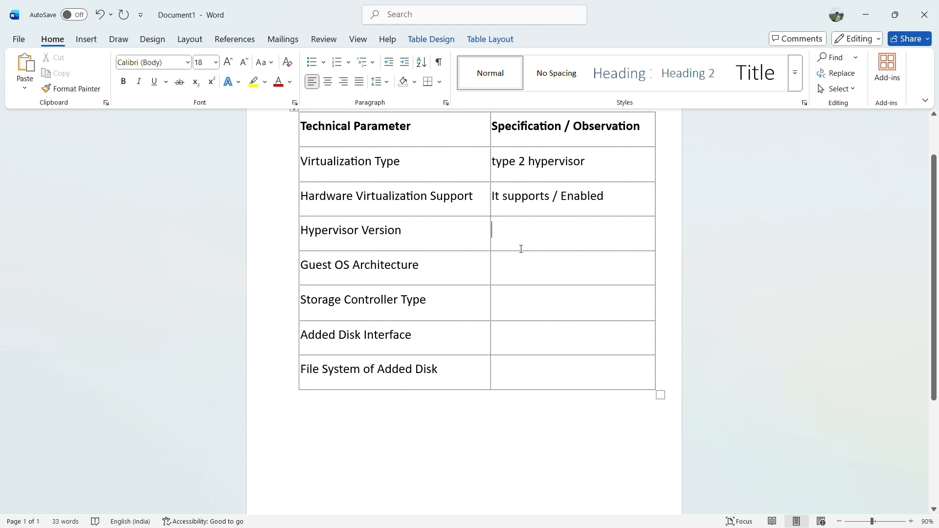
type("Version 7.2.4 r170995 (Qt6.8.0 on windows)")
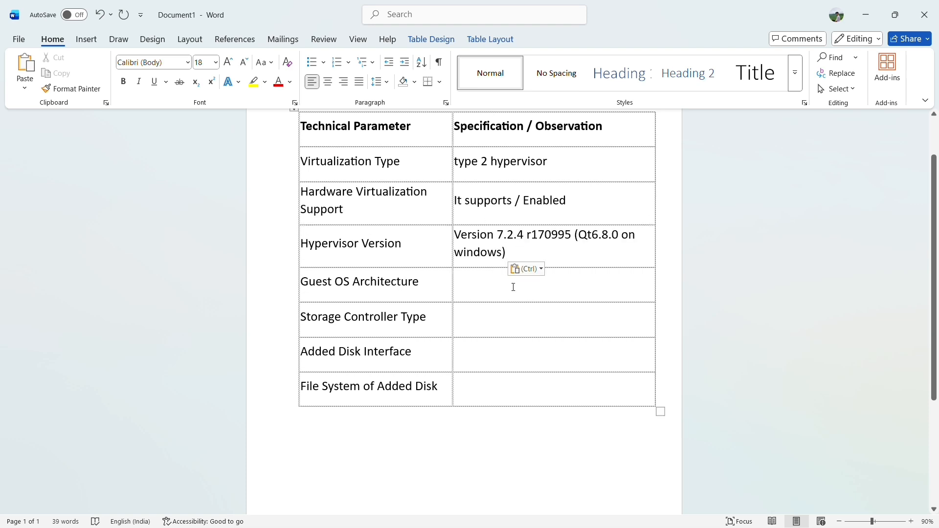
scroll(514, 288, "down", 1)
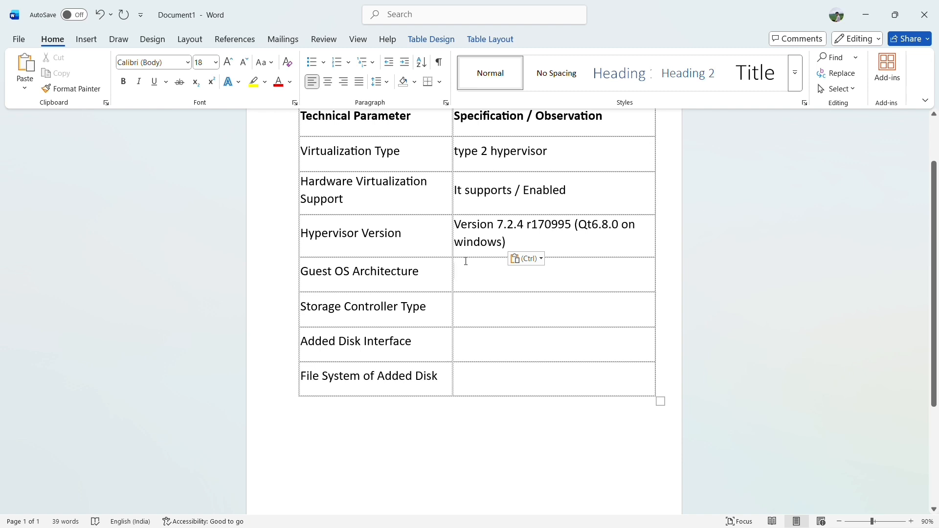
left_click(873, 11)
left_click(619, 513)
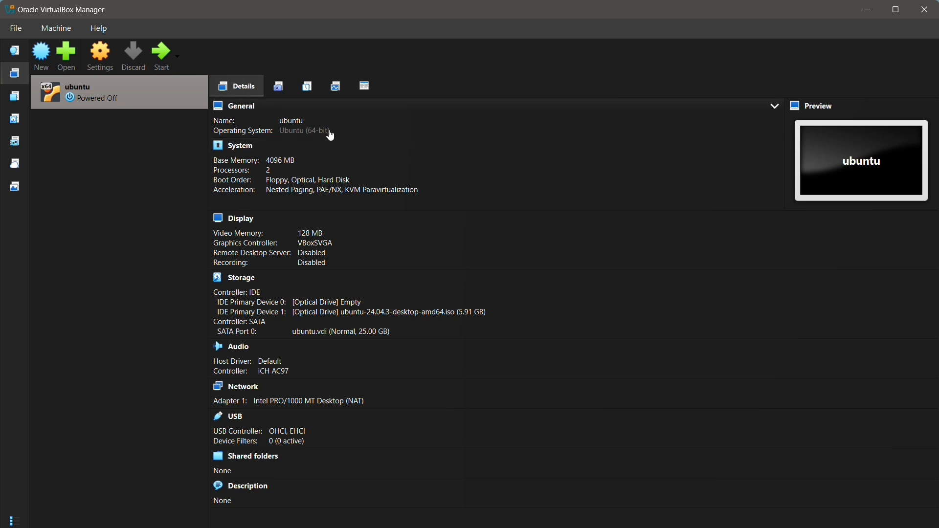
left_click(867, 16)
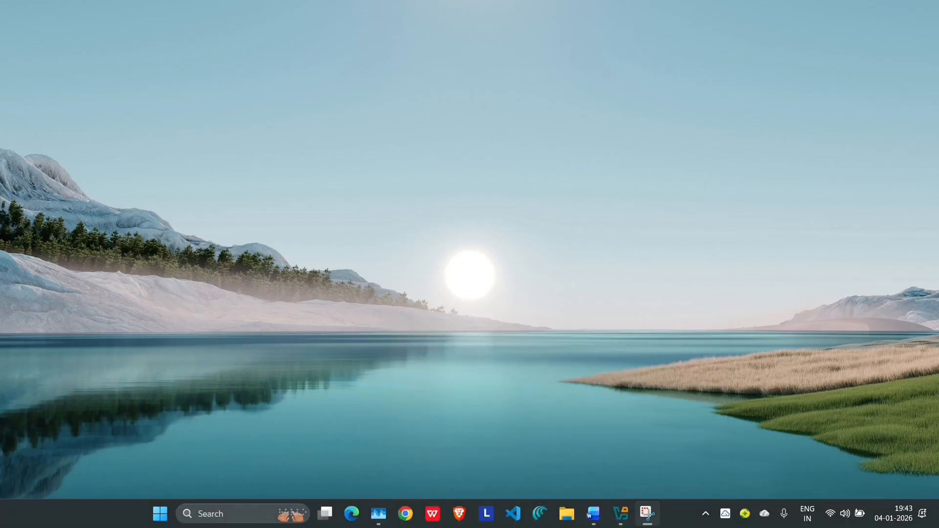
left_click(535, 455)
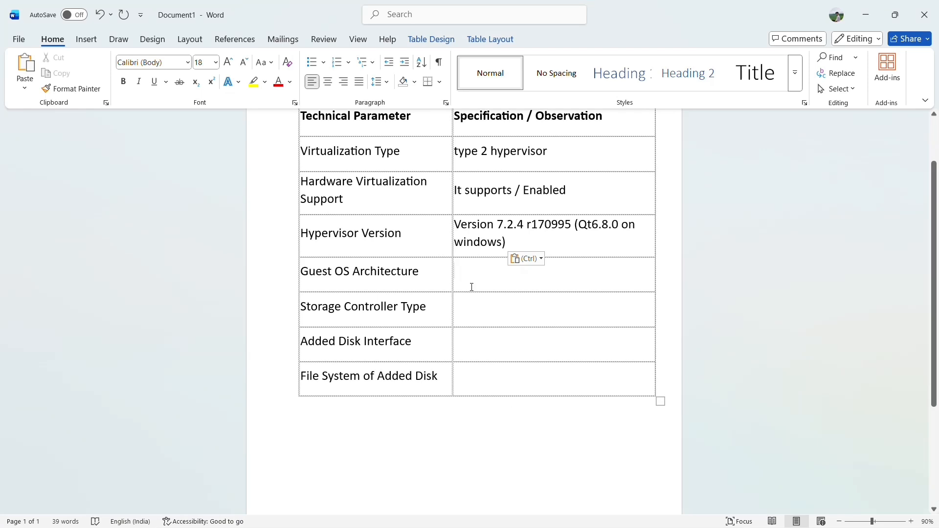
Step: Enter 'ubuntu (64 bits)' in the Guest OS Architecture cell
type("ubuntu")
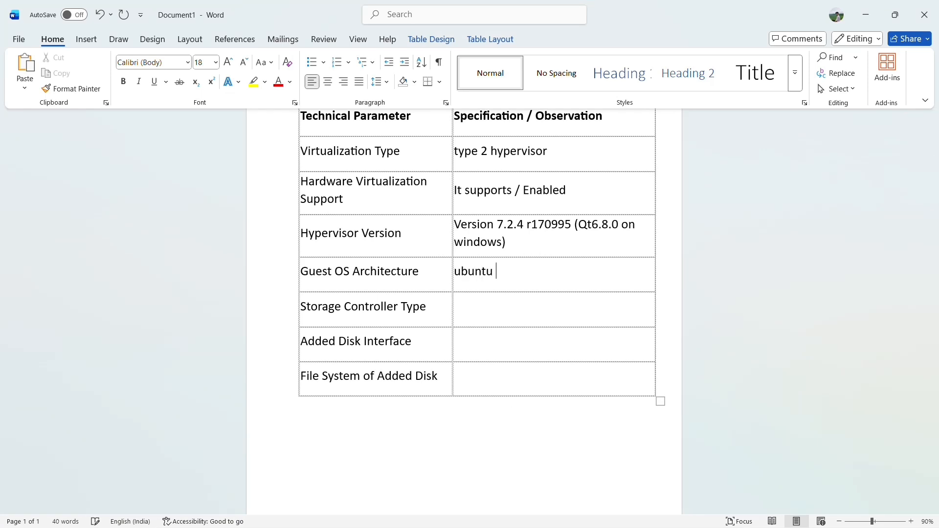
type("arc")
key("BackSpace")
key("BackSpace")
key("BackSpace")
type("(64")
key("BackSpace")
key("Left")
type("i")
key("Right")
type("s)")
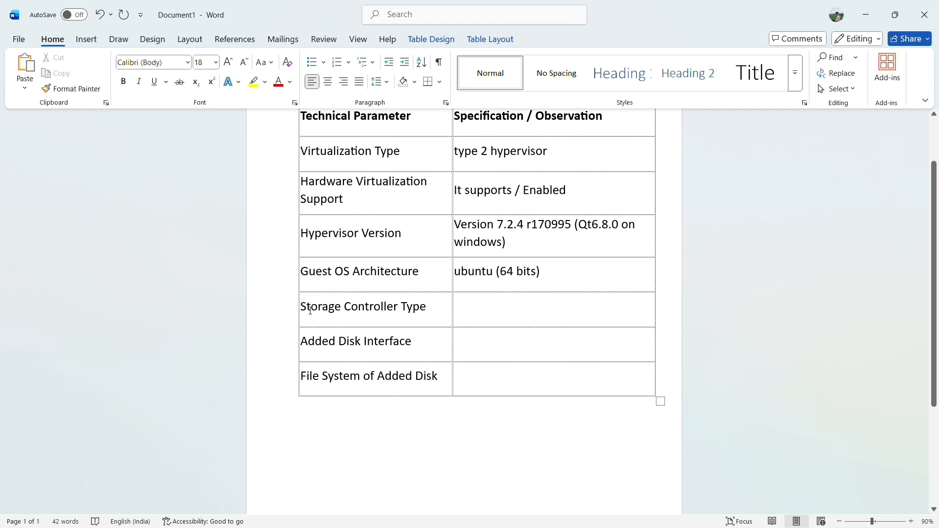
Step: Review the ubuntu VM's storage controllers in Settings: IDE is PIIX4, SATA is AHCI
left_click(866, 14)
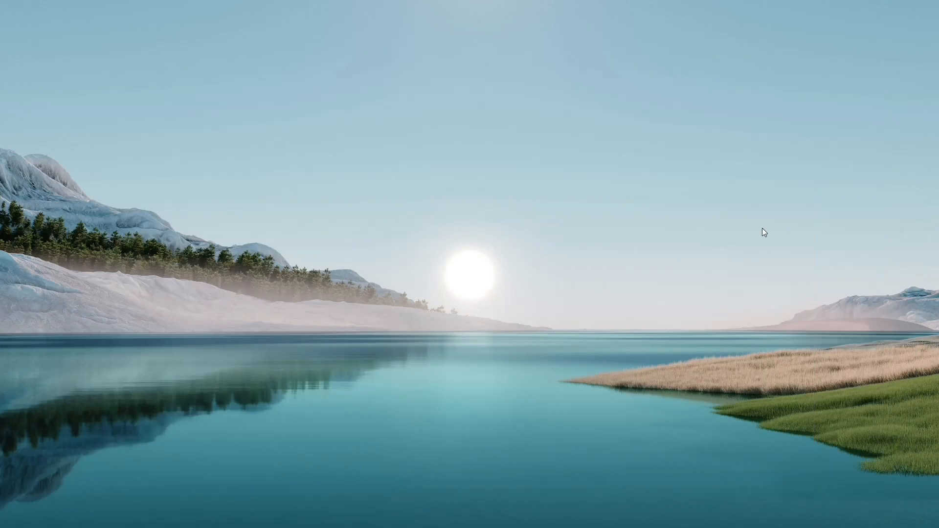
left_click(630, 518)
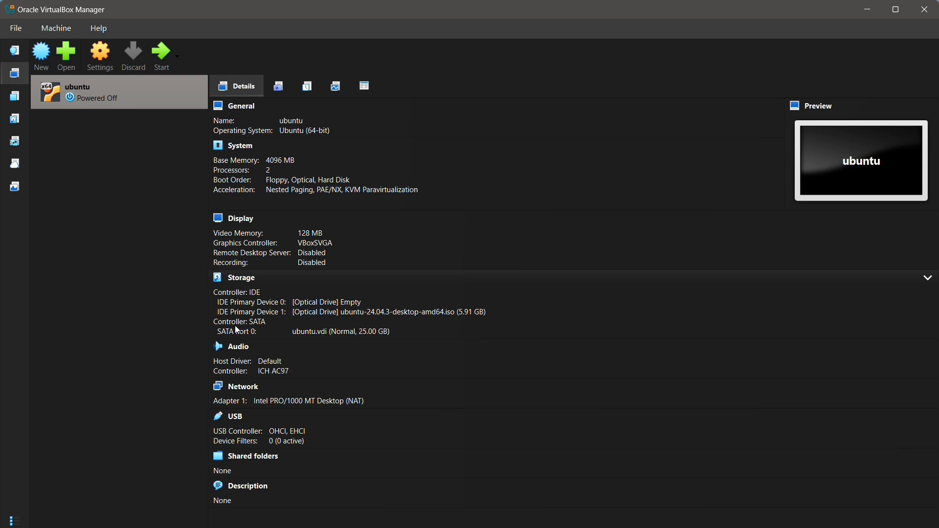
right_click(140, 104)
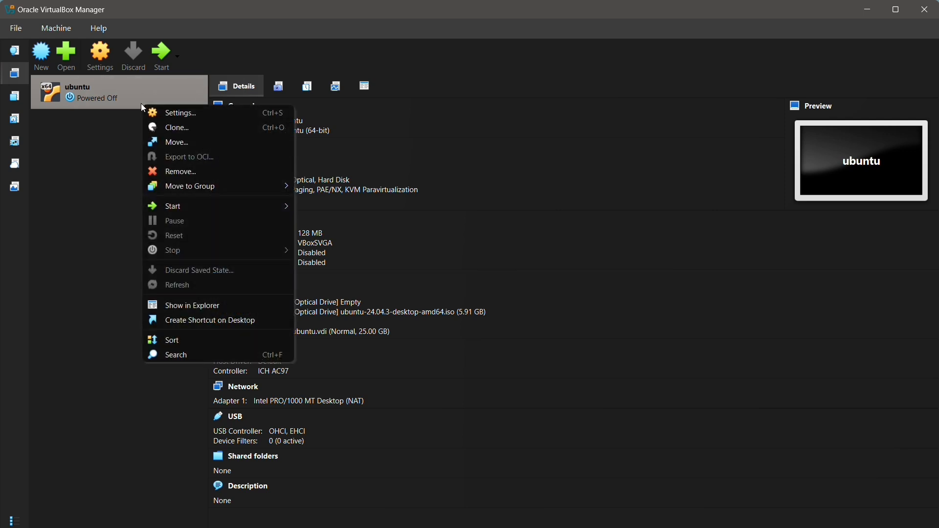
left_click(168, 112)
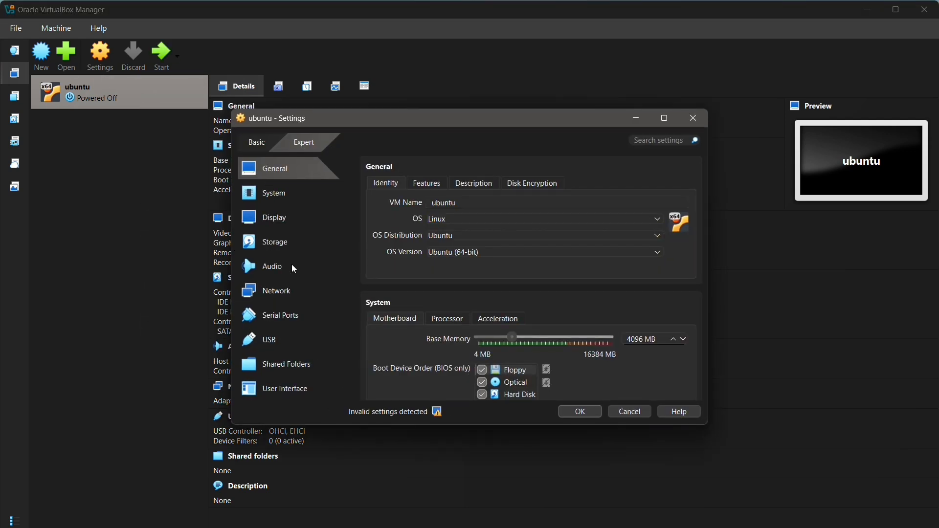
left_click(314, 253)
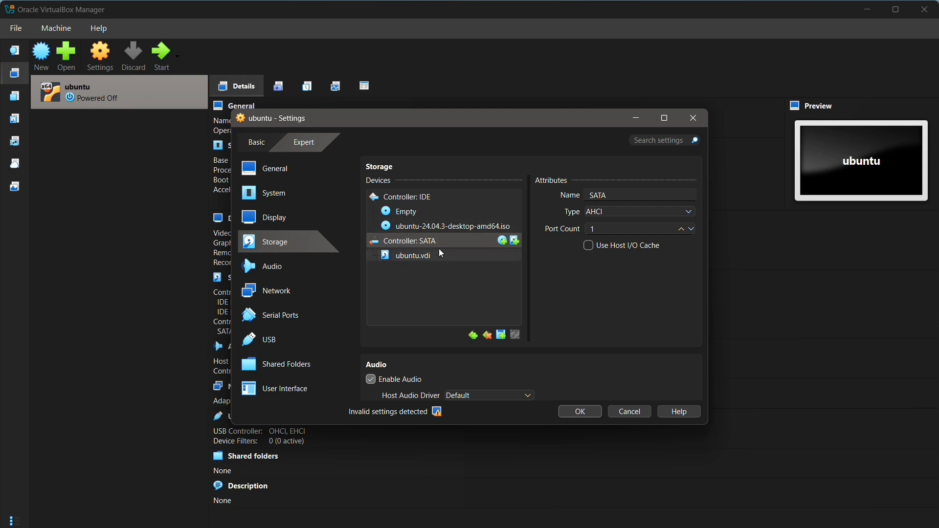
left_click(428, 196)
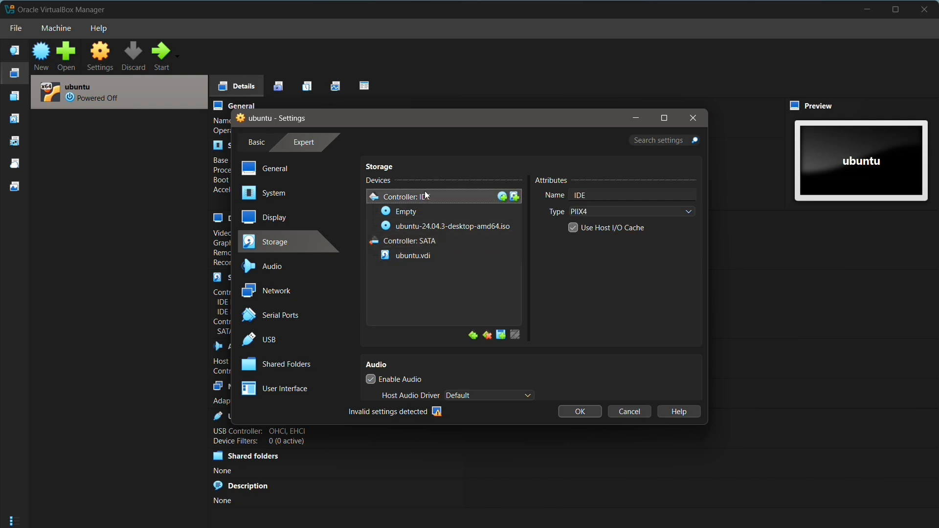
left_click(418, 243)
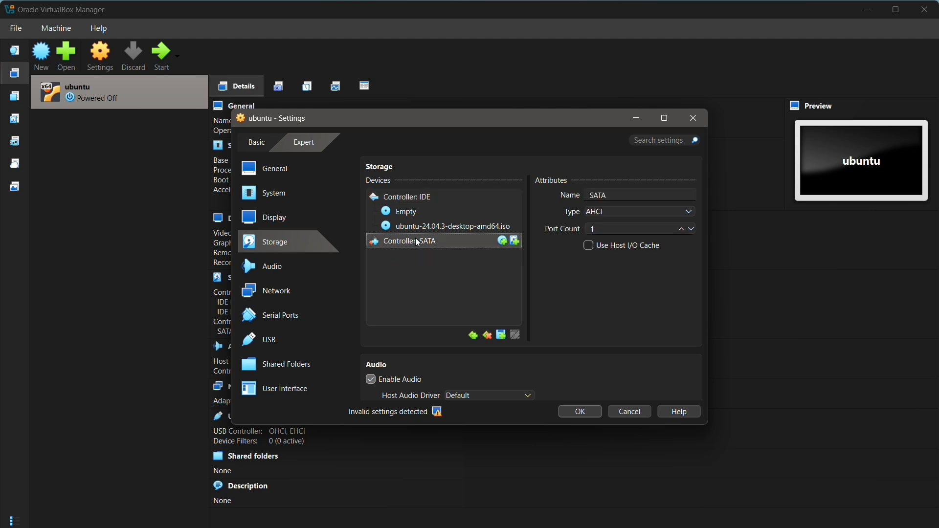
left_click(636, 118)
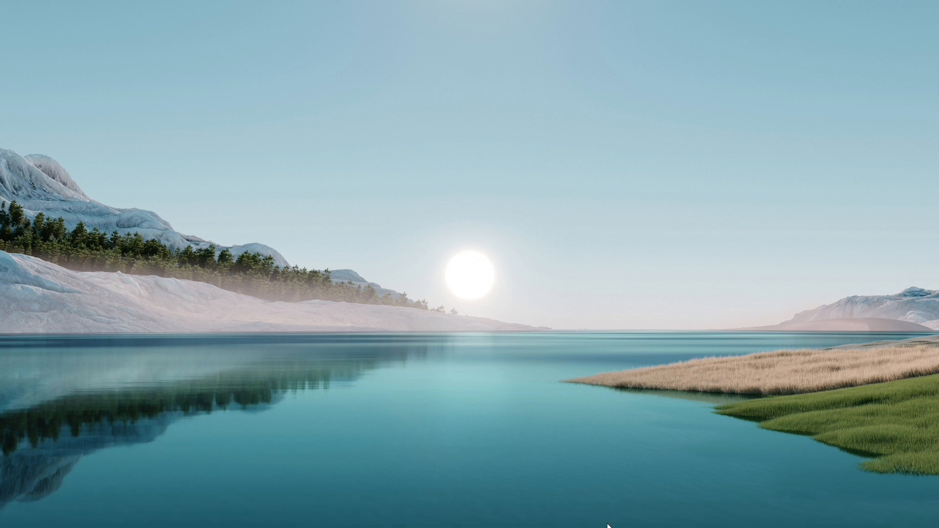
mouse_move(612, 526)
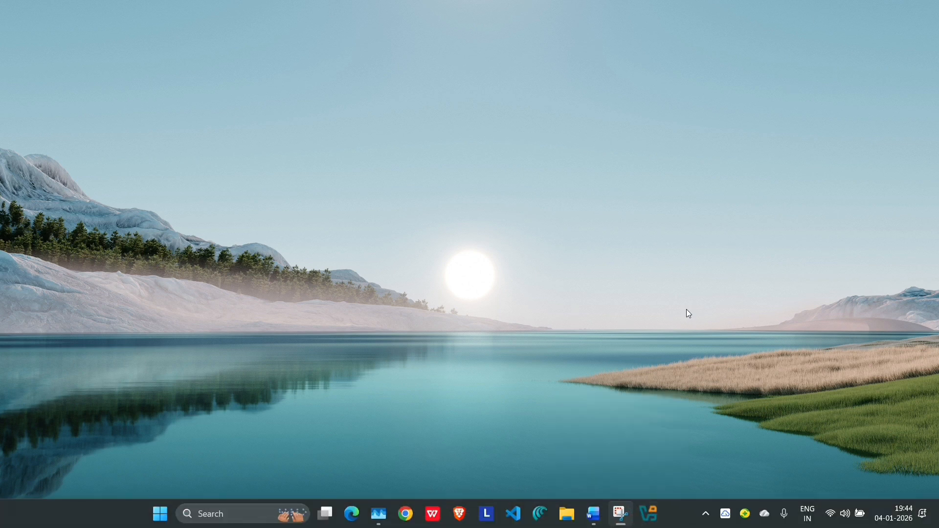
Step: Enter SATA in the Storage Controller Type cell of the Word table
left_click(590, 524)
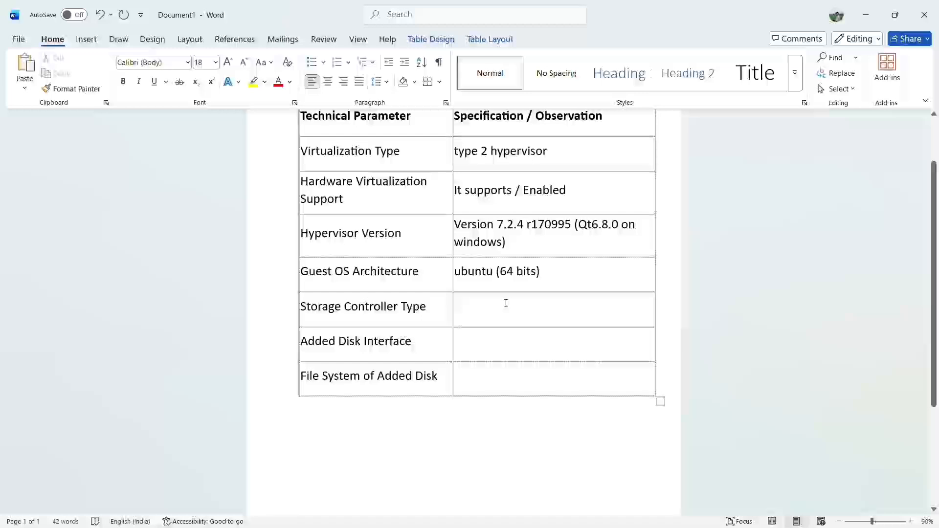
key("Caps_Lock")
type("SATA")
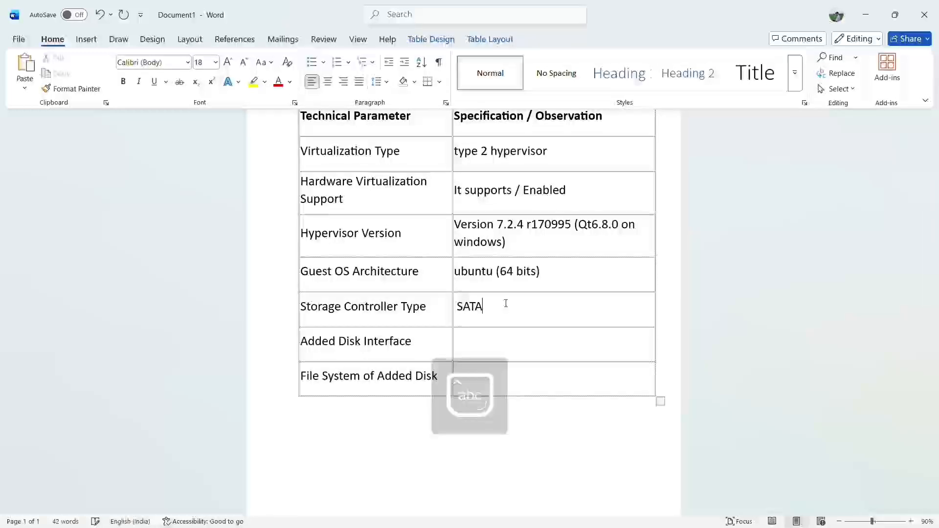
left_click(483, 337)
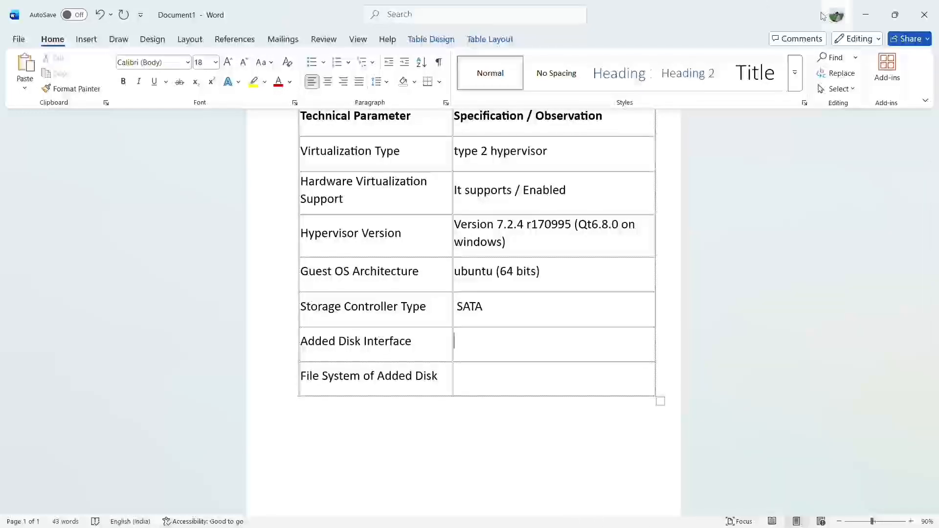
left_click(865, 15)
Step: View the attached ubuntu.vdi (25.00 GB virtual, 7.08 GB actual) in the Hard Disk Selector
mouse_move(580, 526)
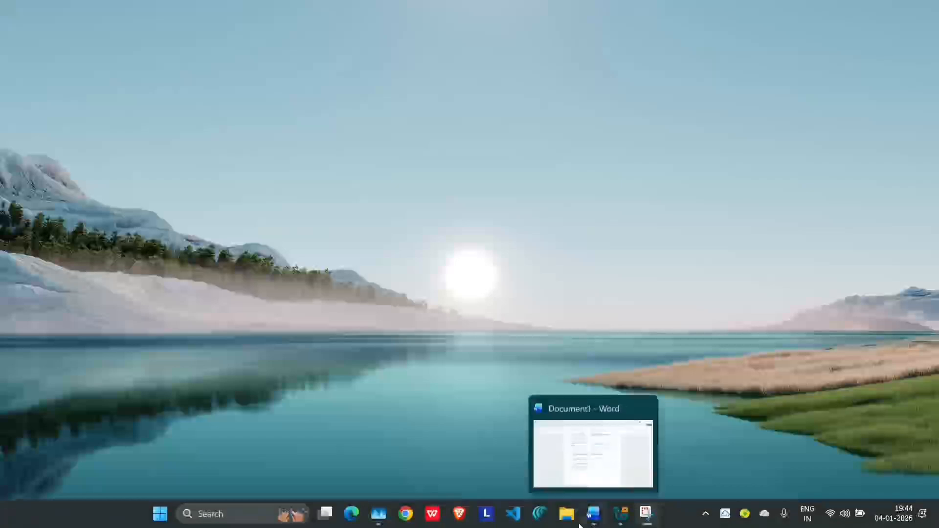
left_click(621, 513)
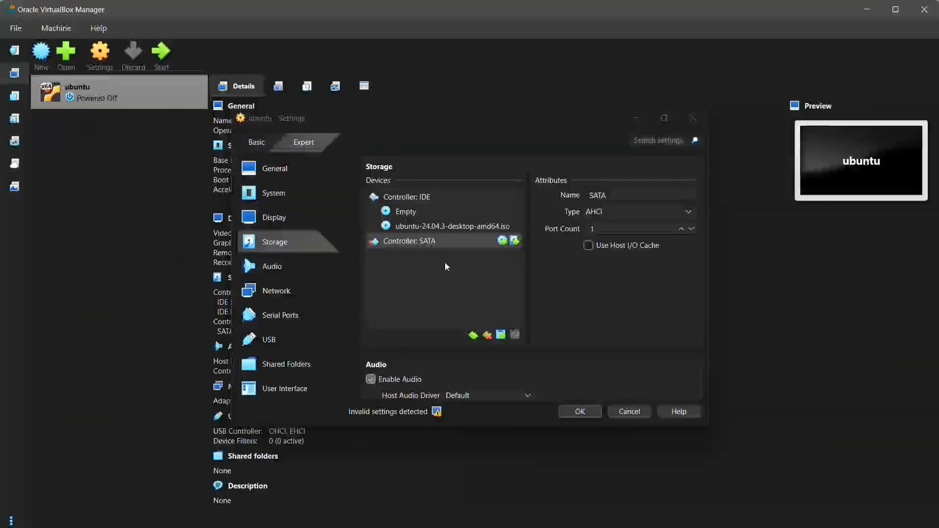
left_click(515, 240)
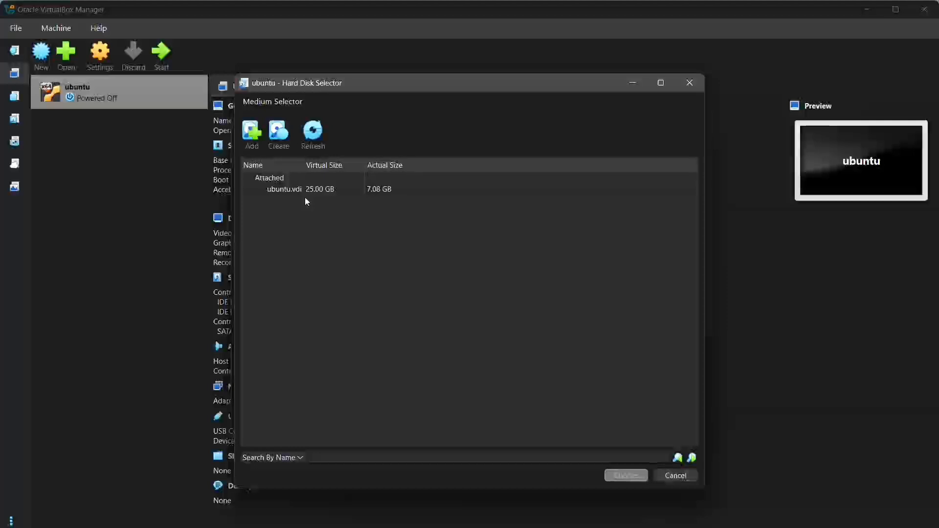
left_click(633, 83)
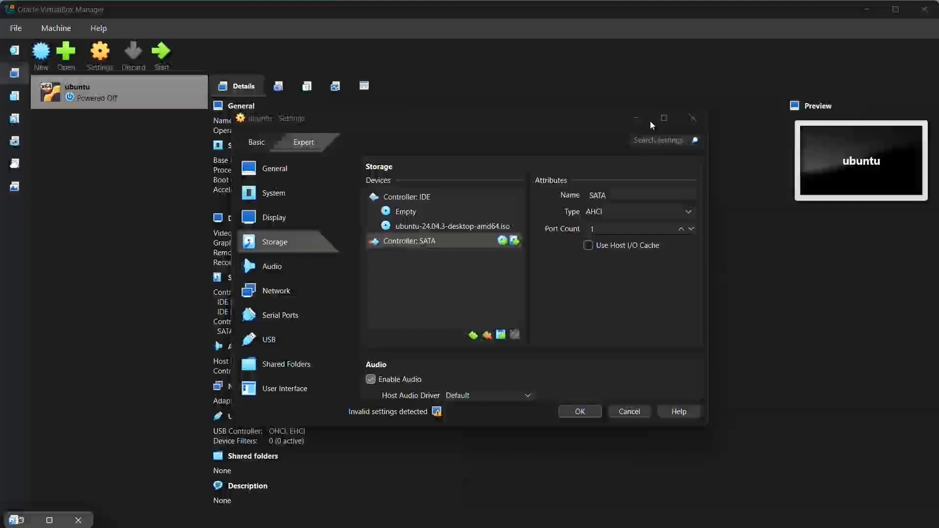
Step: Close the ubuntu VM settings window and minimise the VirtualBox Manager
left_click(79, 520)
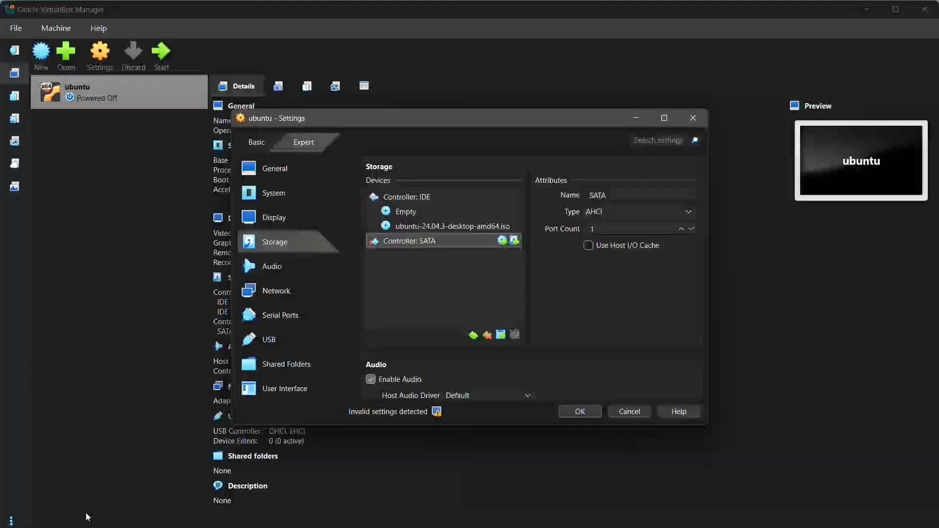
left_click(692, 118)
left_click(878, 9)
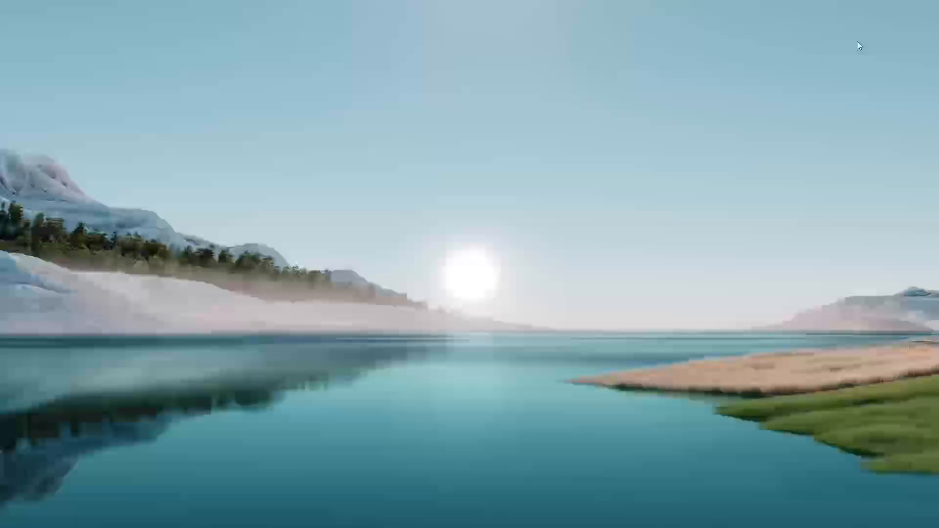
Step: Enter VDI in the Added Disk Interface cell of the Word table
left_click(592, 522)
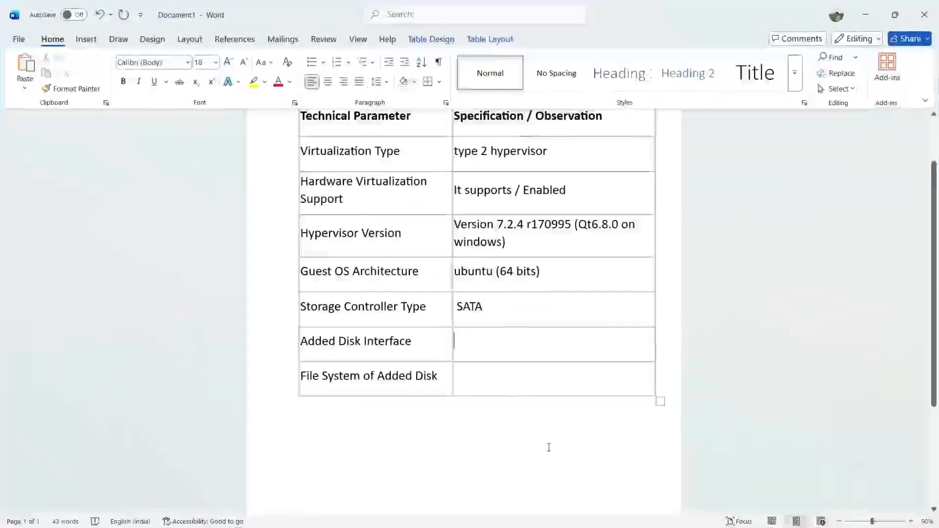
left_click(503, 331)
type("VDI")
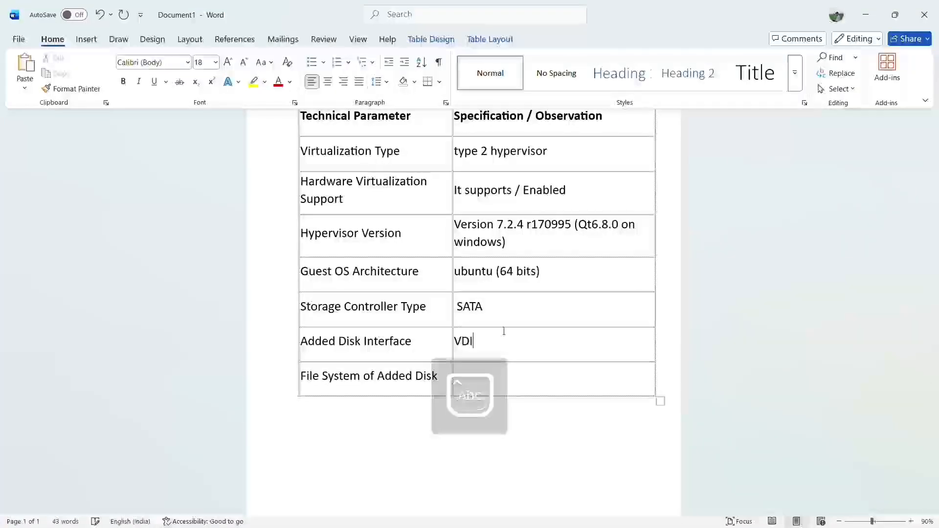
left_click(489, 376)
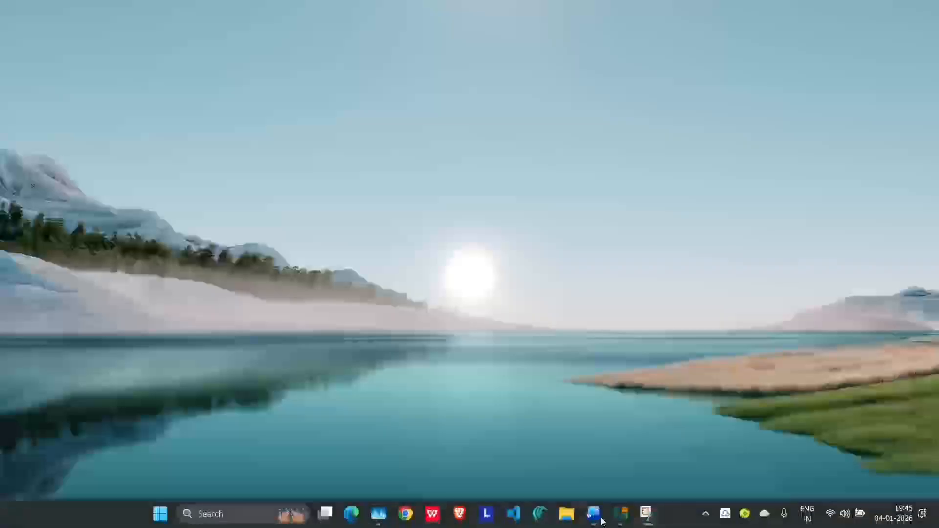
Step: Start the ubuntu VM in a normal GUI window
left_click(620, 516)
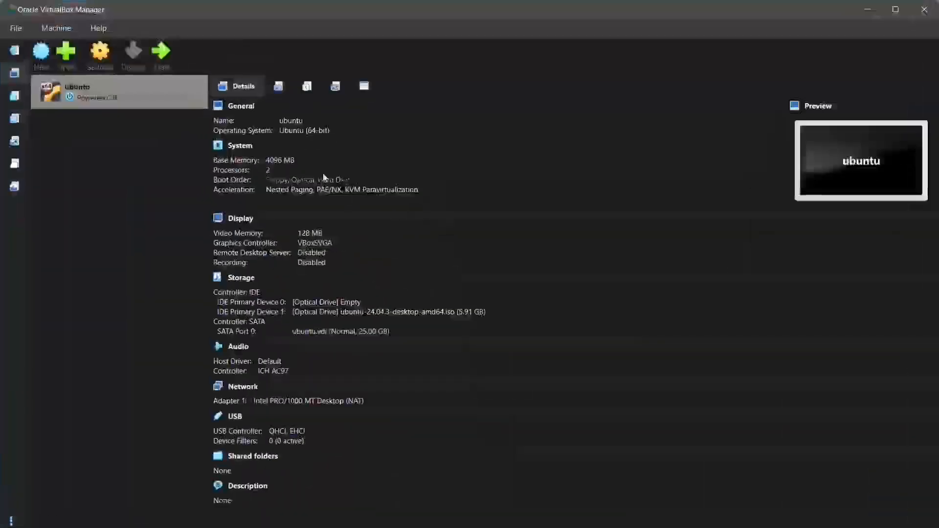
left_click_drag(121, 110, 105, 97)
right_click(104, 92)
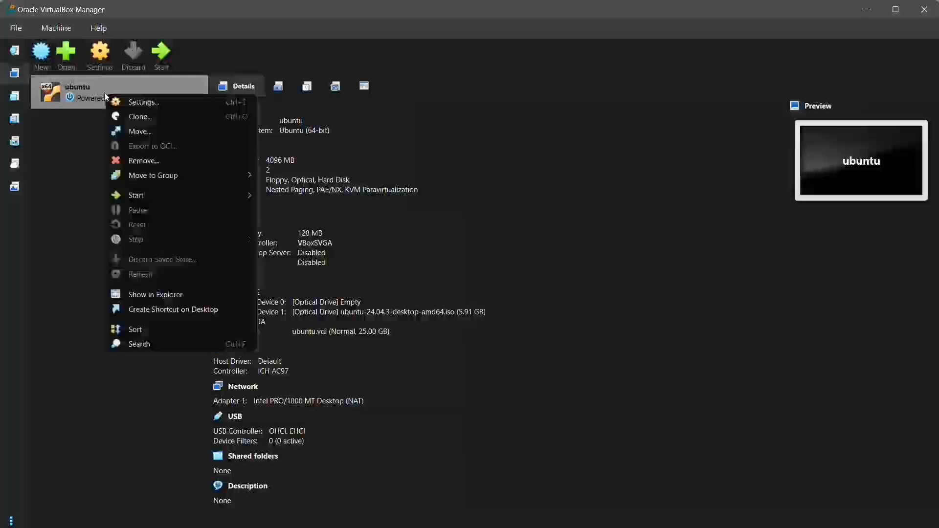
mouse_move(151, 195)
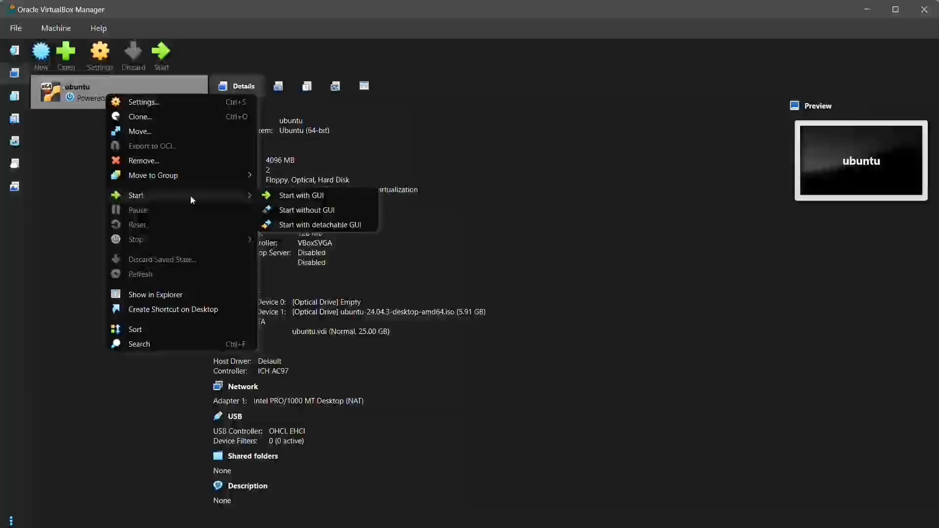
left_click(313, 196)
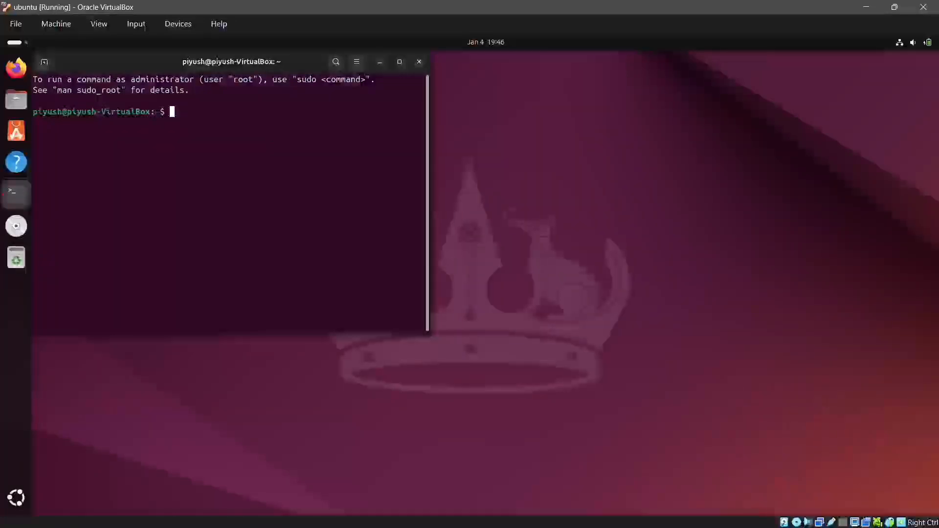
Step: Run lsblk -f in the guest terminal and select the ext4 1.0 entry for sda2
type("lsblk")
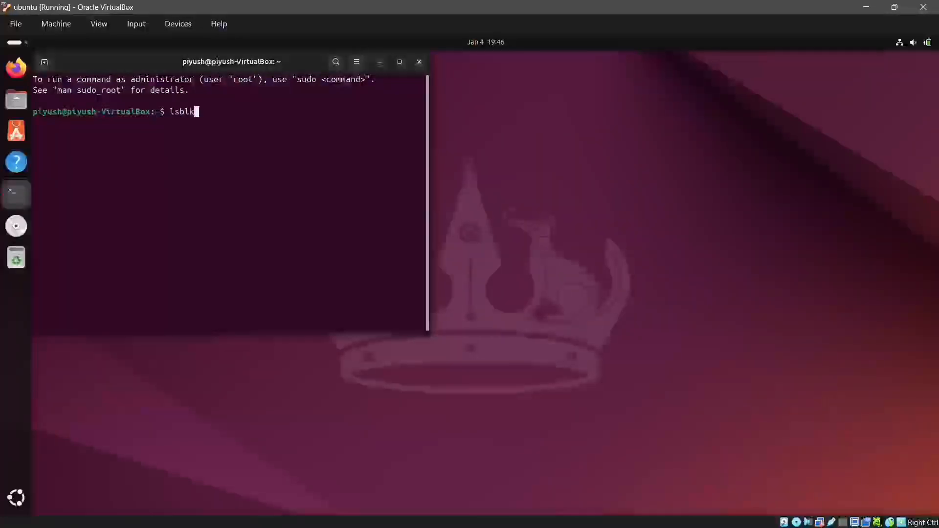
type(" -f")
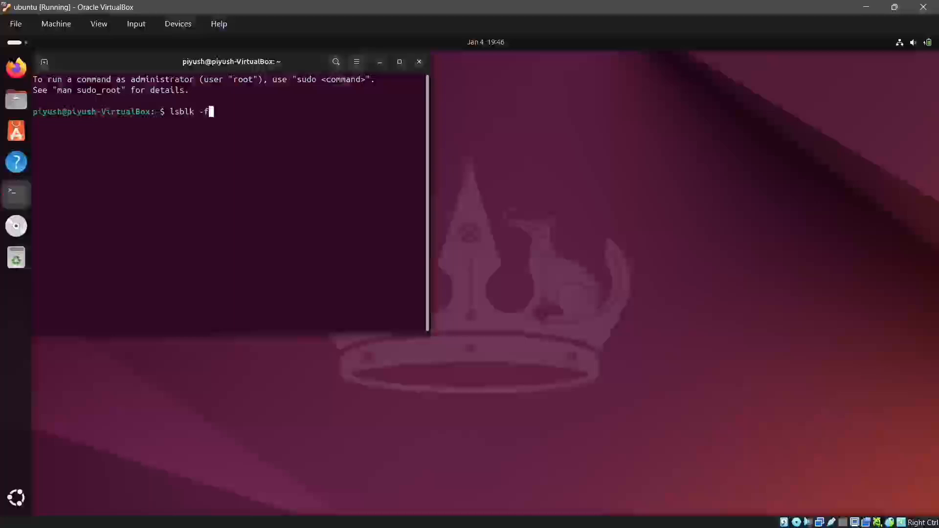
key("Return")
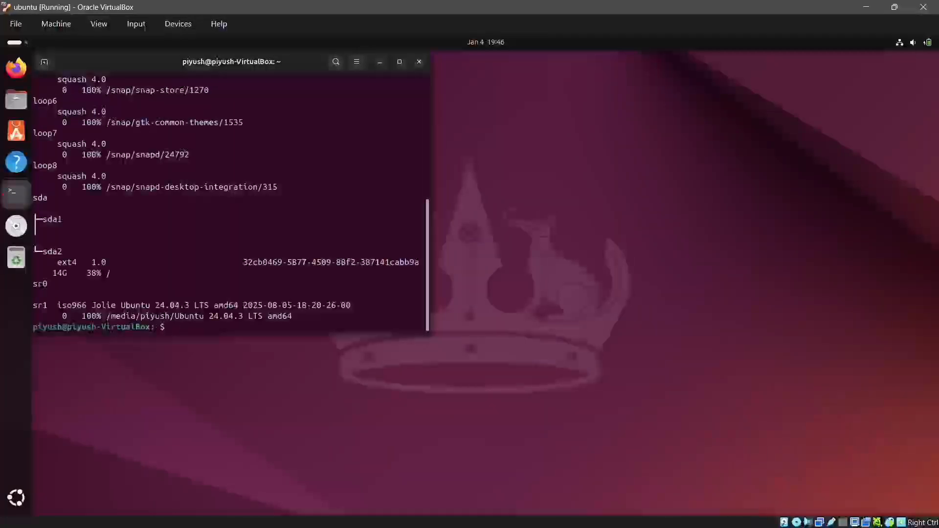
triple_click(49, 251)
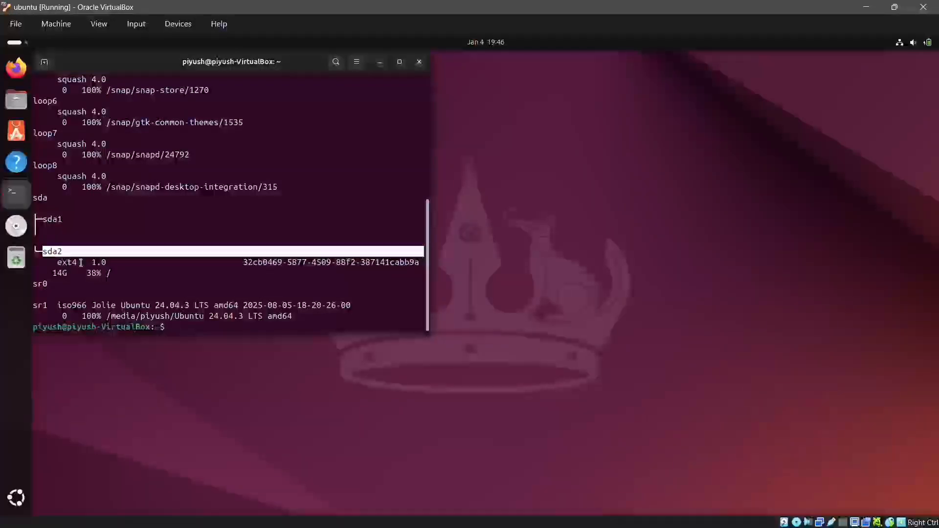
left_click_drag(57, 262, 116, 258)
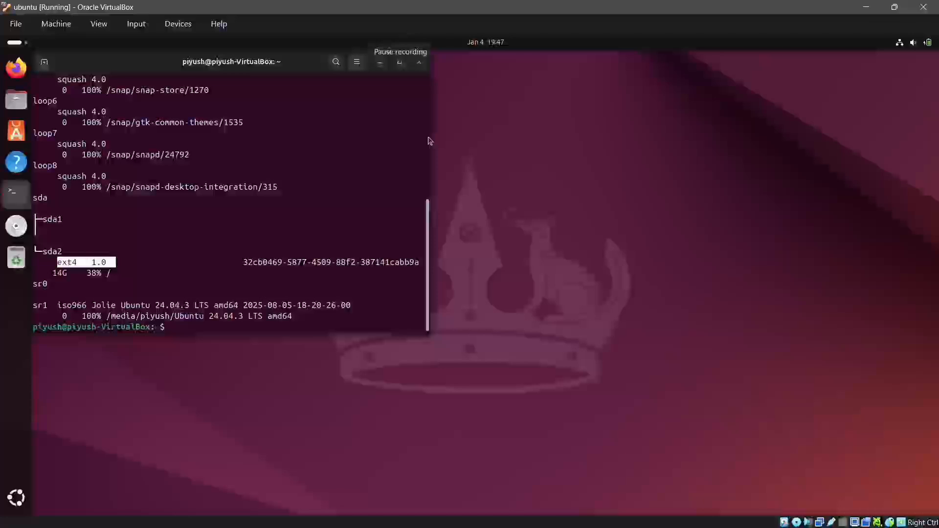
Step: Minimise the VM and VirtualBox Manager windows and return to the Word document
left_click(885, 6)
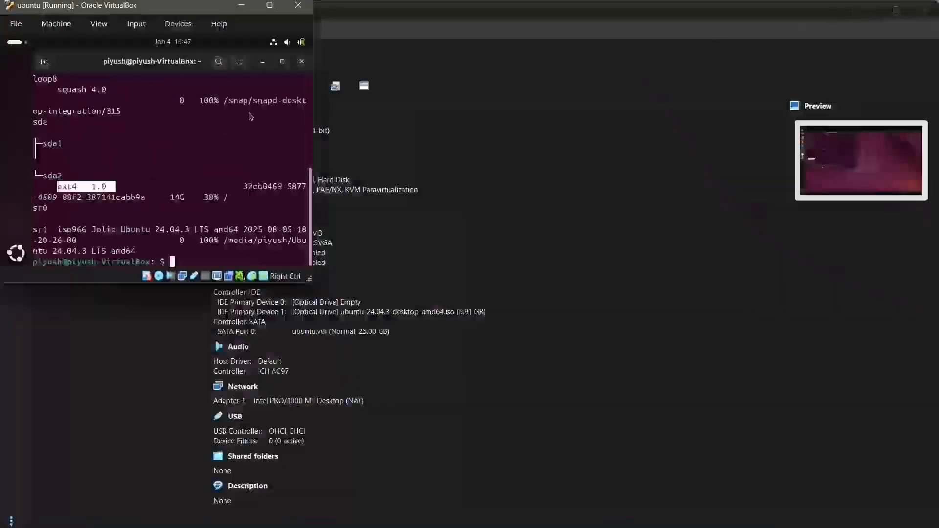
left_click(245, 5)
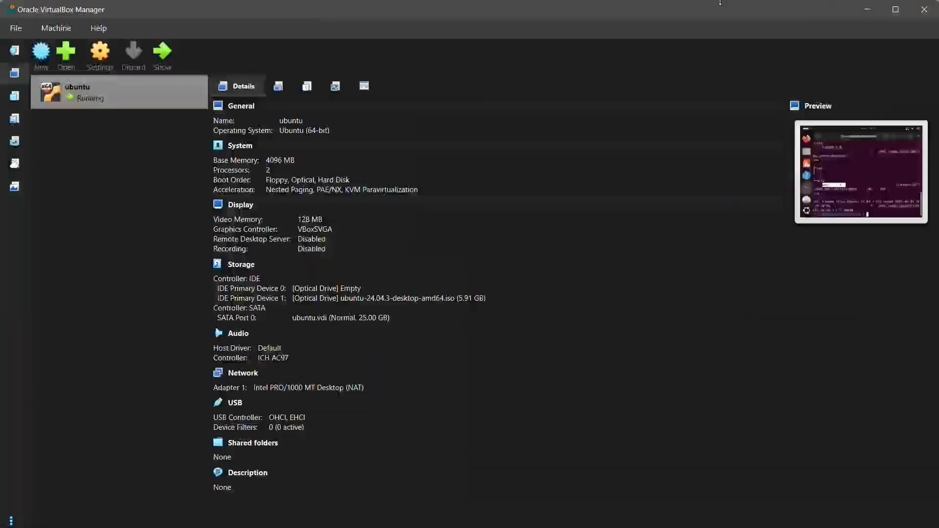
left_click(877, 9)
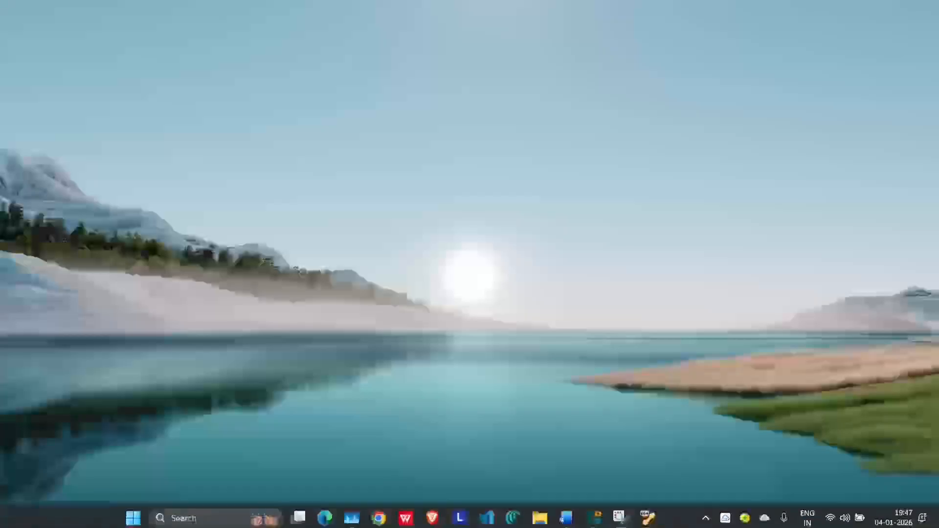
left_click(595, 512)
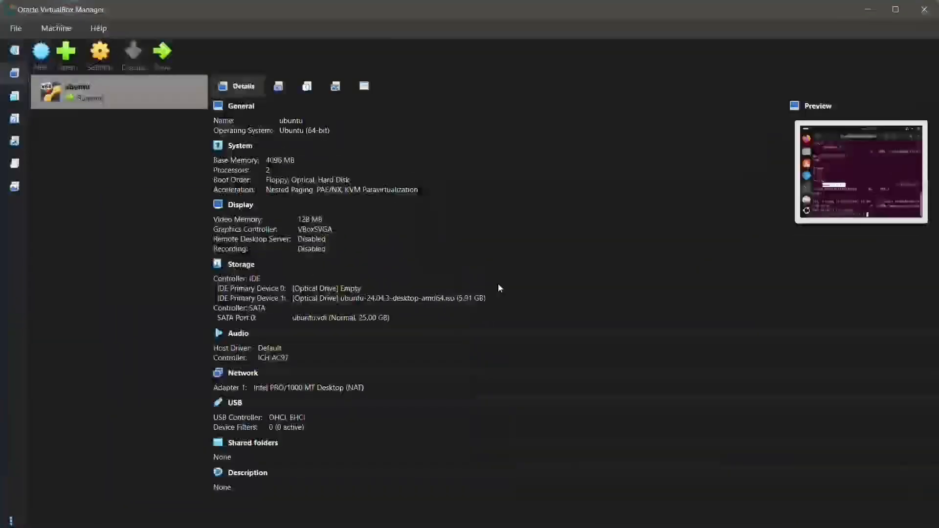
left_click(864, 10)
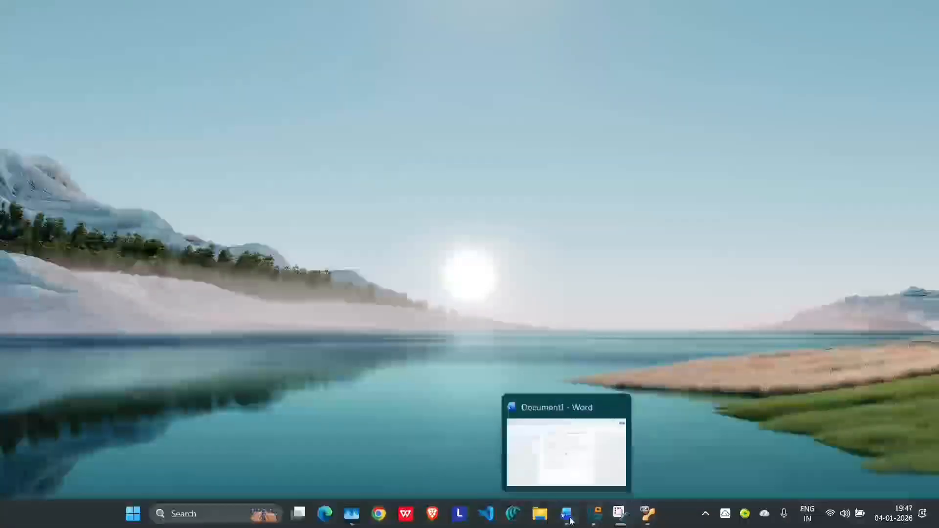
left_click(569, 520)
Step: Type Ext4 1.0 into the File System of Added Disk cell
type("ex")
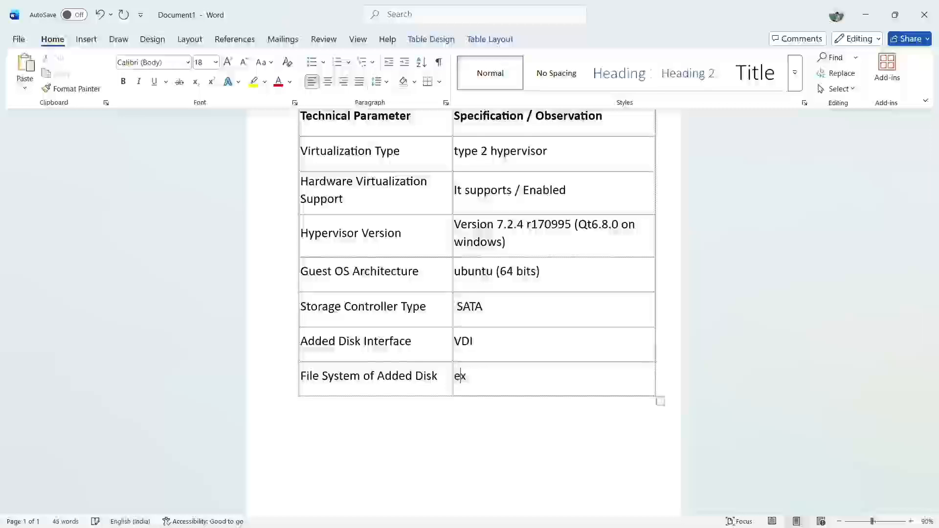
type("t4")
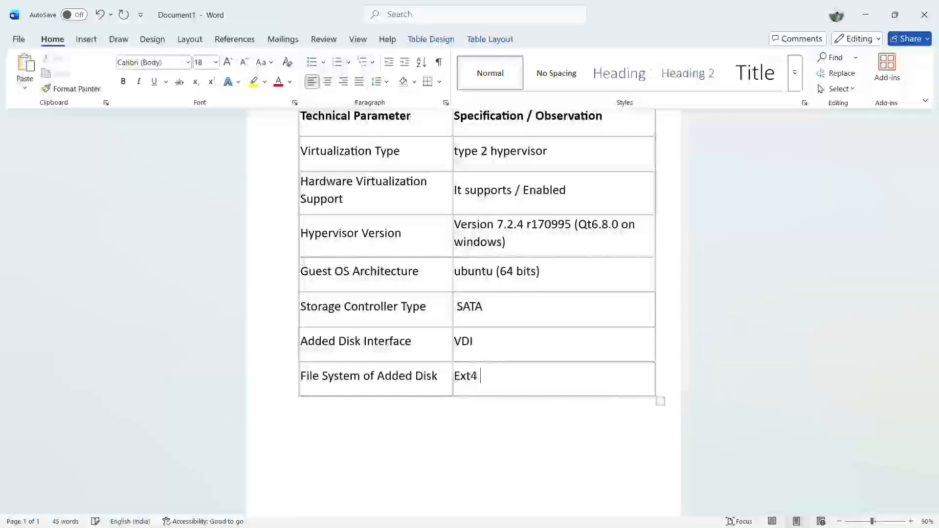
type(" 0")
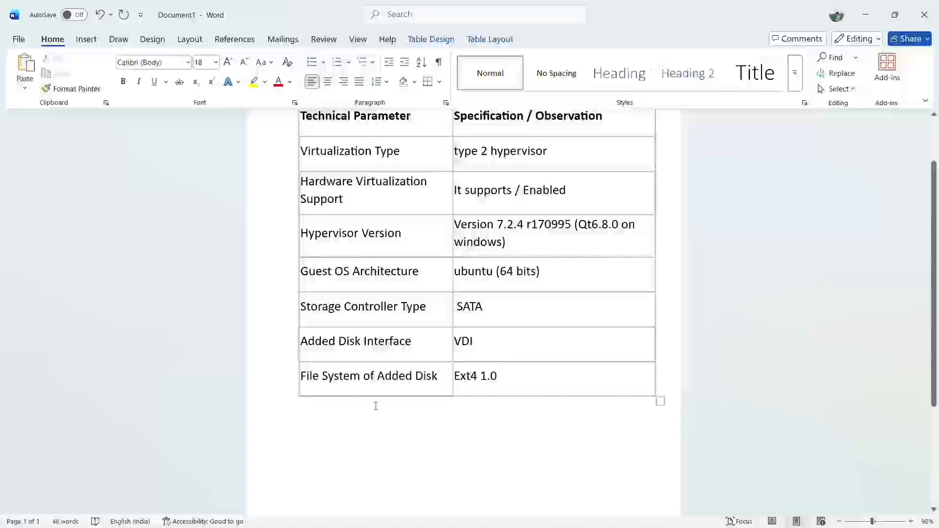
scroll(432, 316, "up", 1)
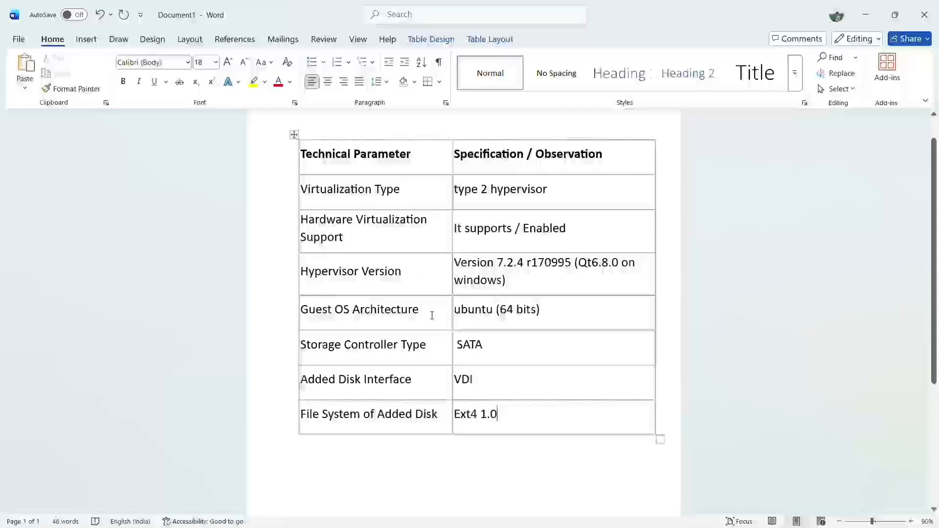